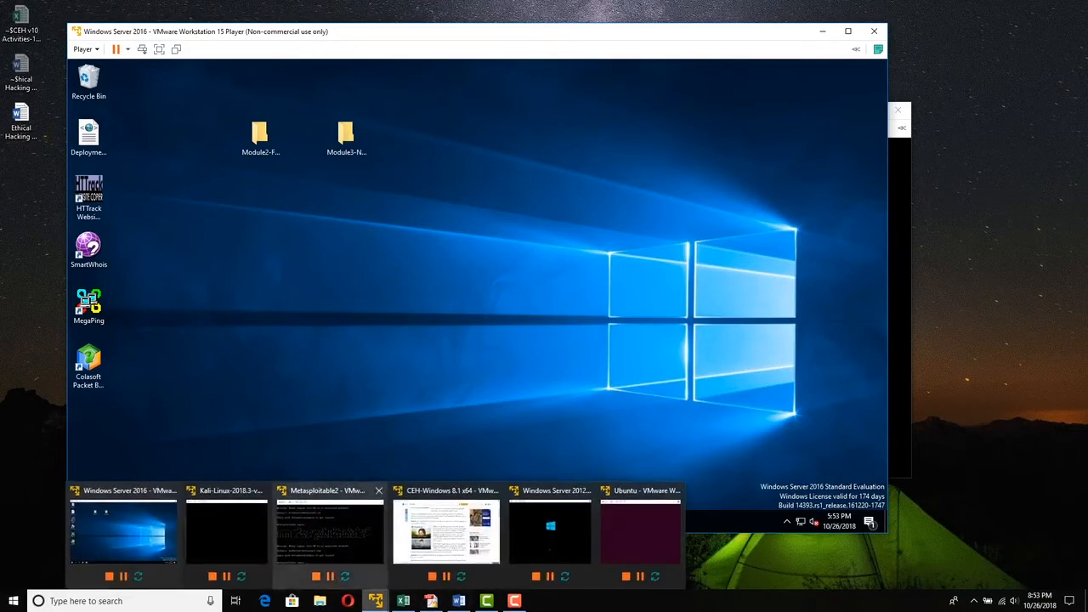
pyautogui.click(748, 563)
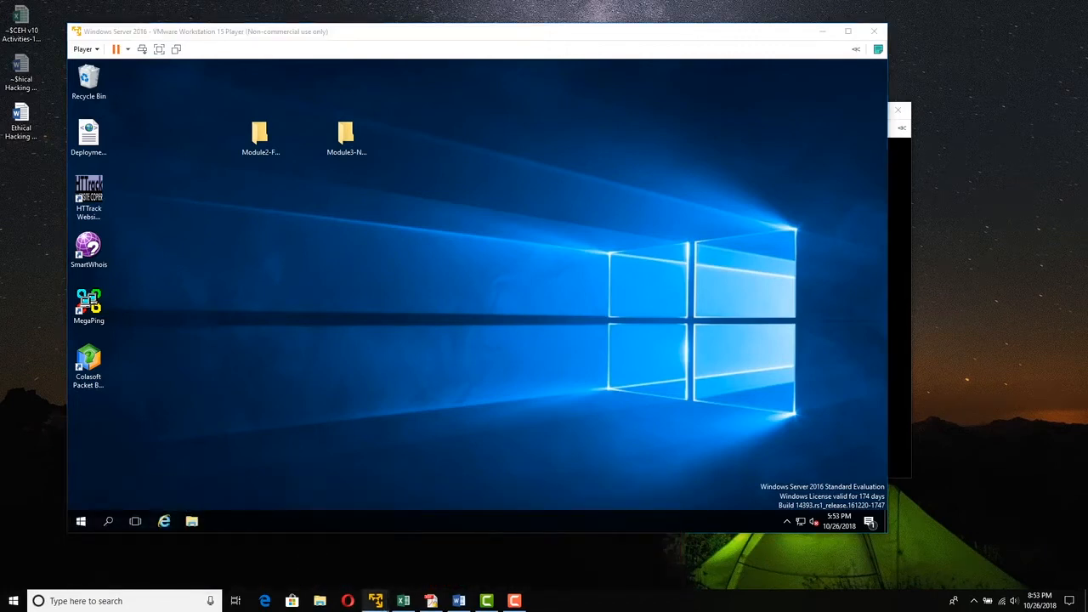
pyautogui.rightClick(375, 601)
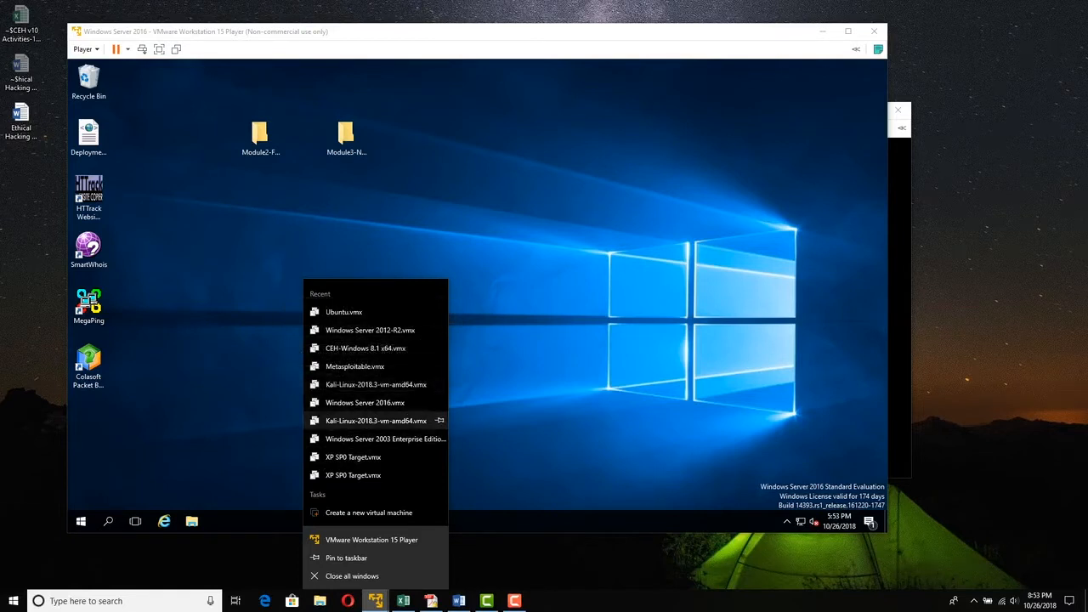
pyautogui.click(371, 540)
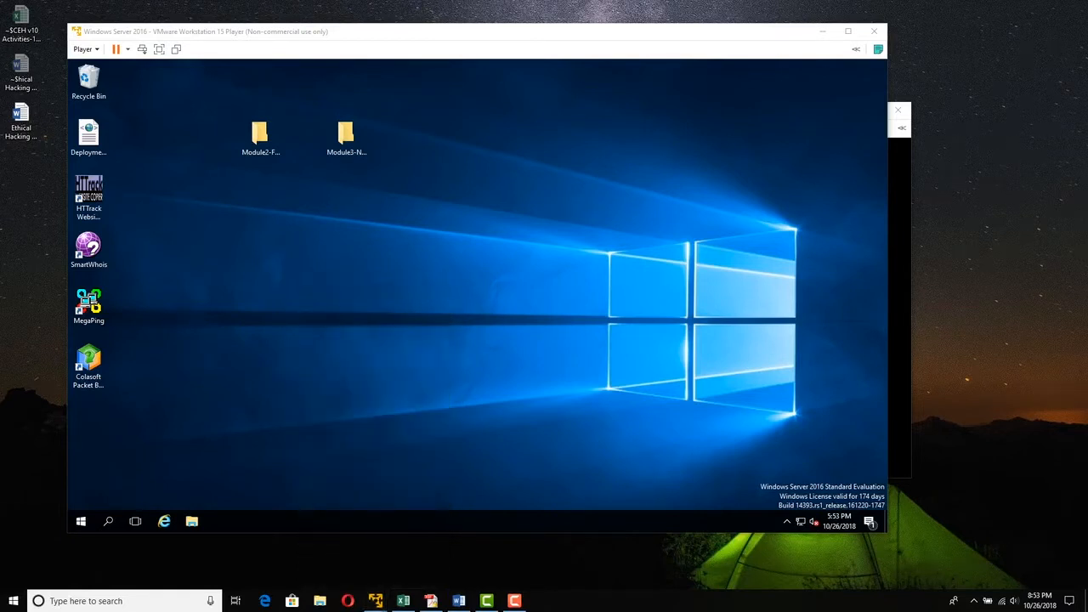
pyautogui.rightClick(375, 601)
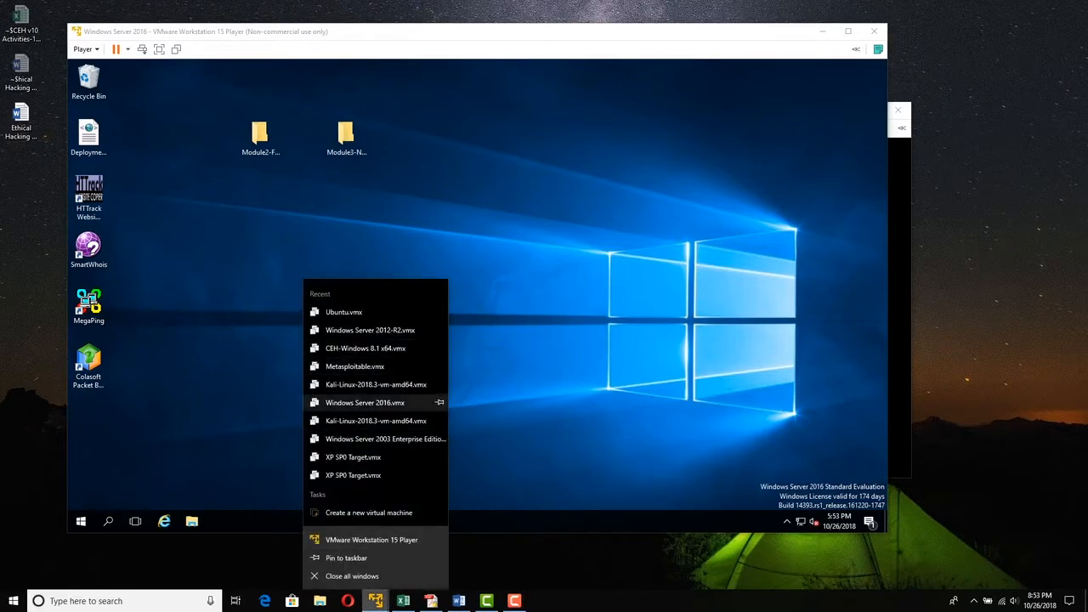
pyautogui.press('Escape')
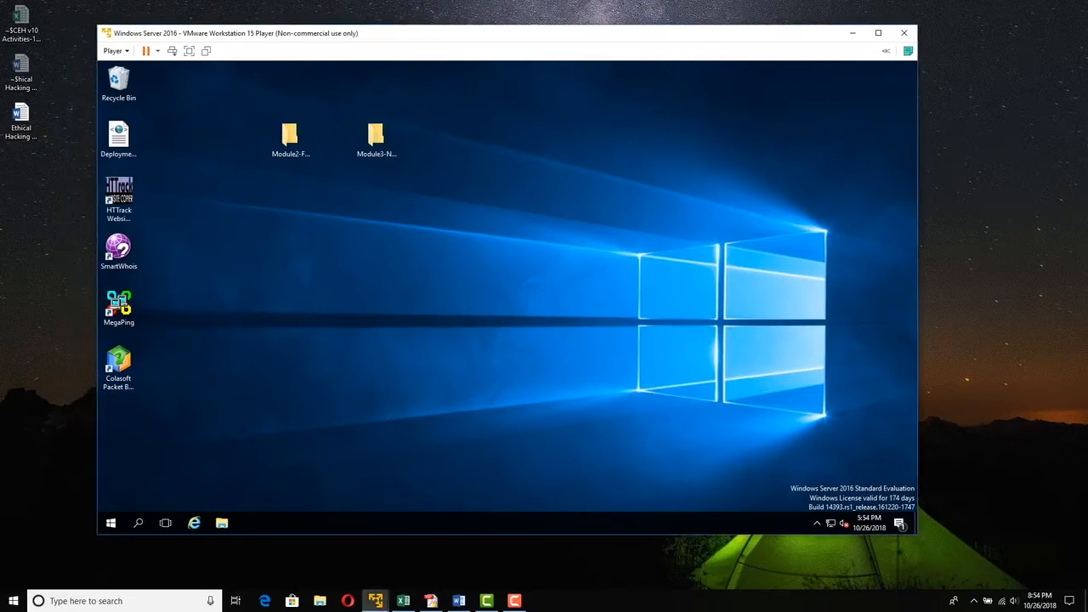
# Step: Launch Angry IP Scanner on the Windows Server 2016 machine, page through and close its getting-started guide, and move the window towards the desktop's centre
pyautogui.click(111, 523)
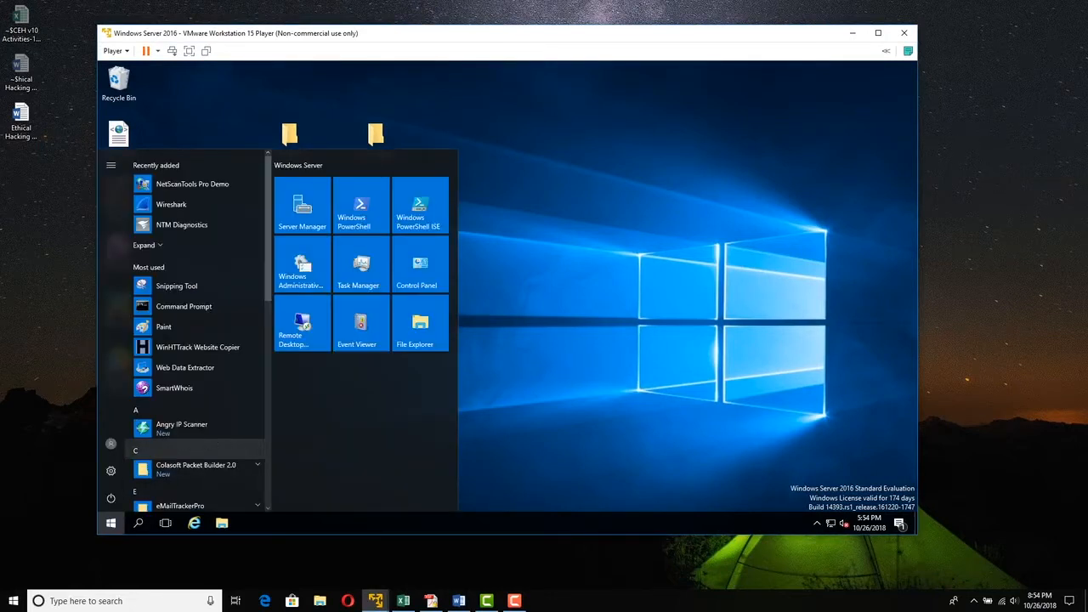
pyautogui.click(182, 428)
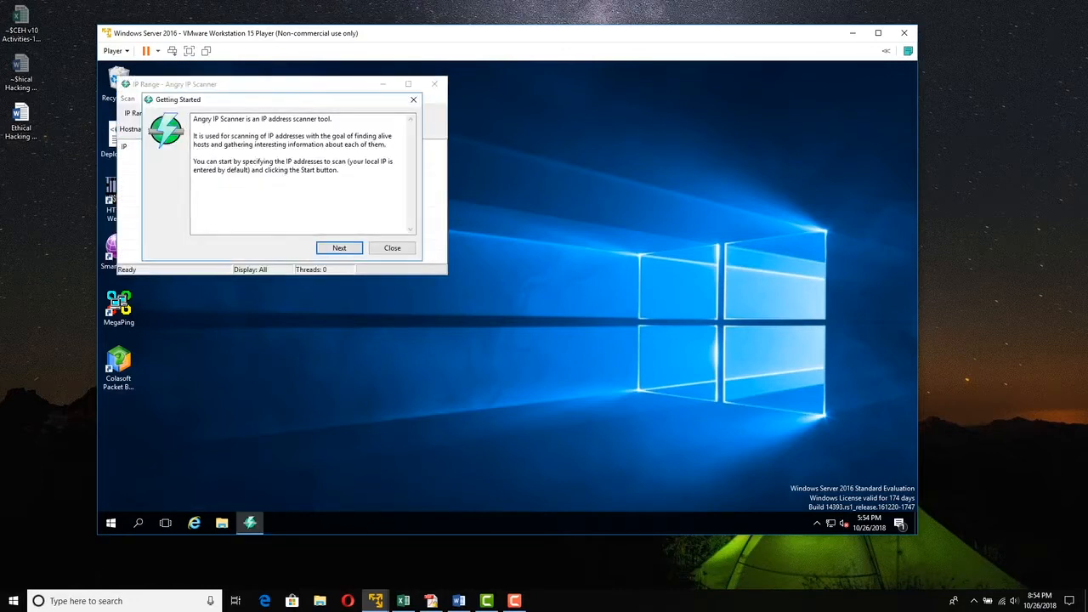
pyautogui.click(339, 248)
pyautogui.click(339, 248)
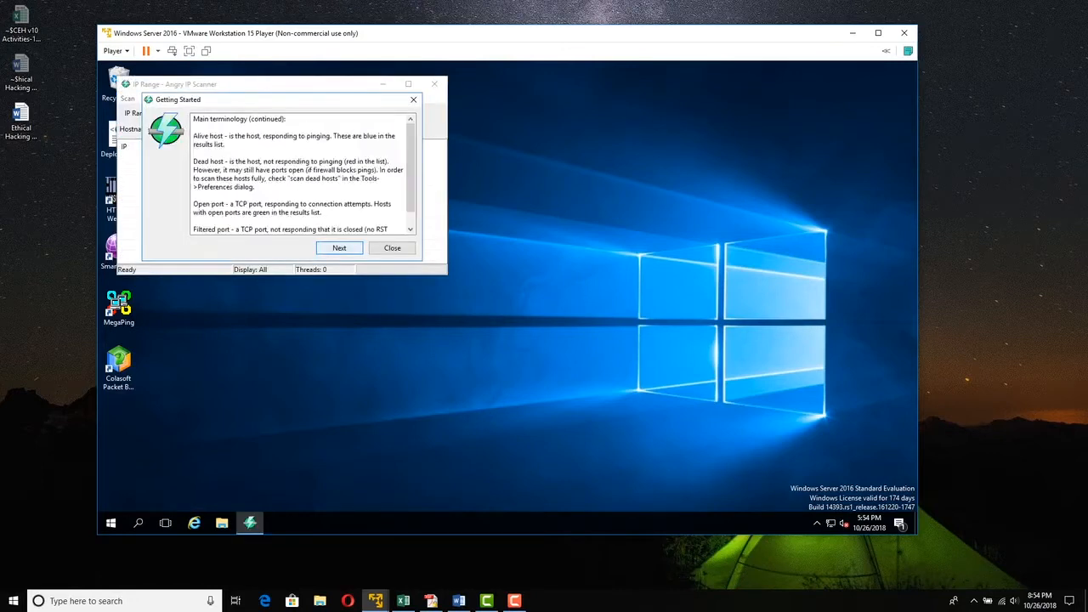
pyautogui.click(339, 248)
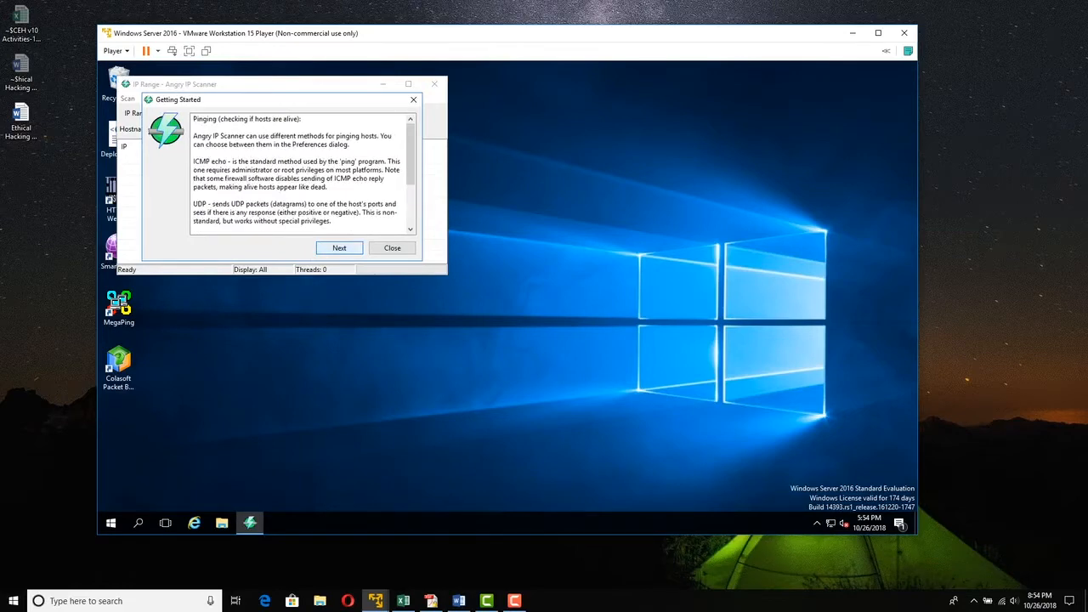
pyautogui.click(339, 249)
pyautogui.click(392, 248)
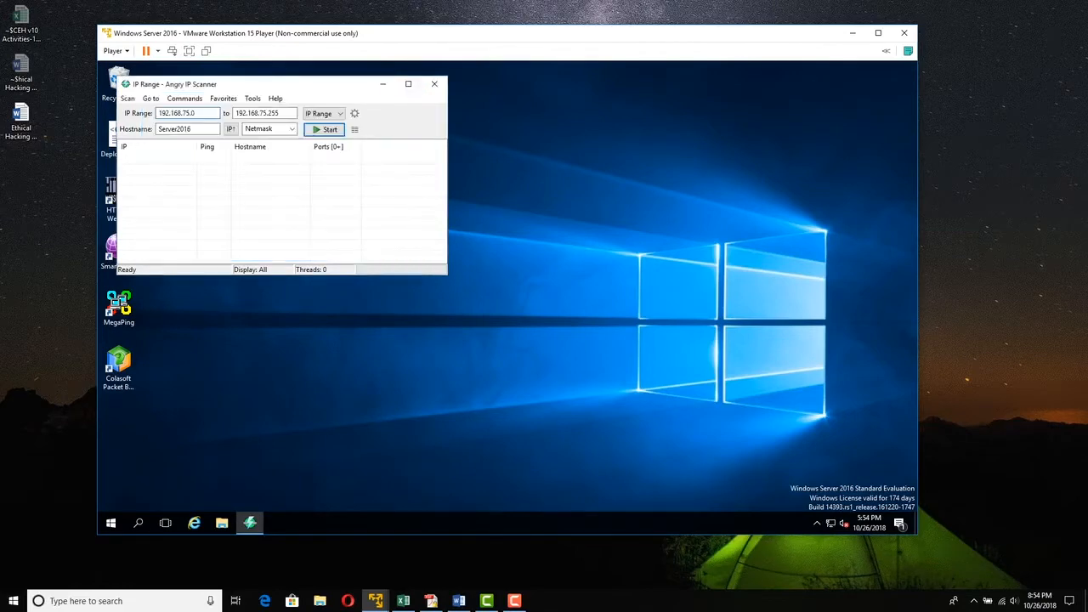
pyautogui.moveTo(352, 88); pyautogui.dragTo(542, 163)
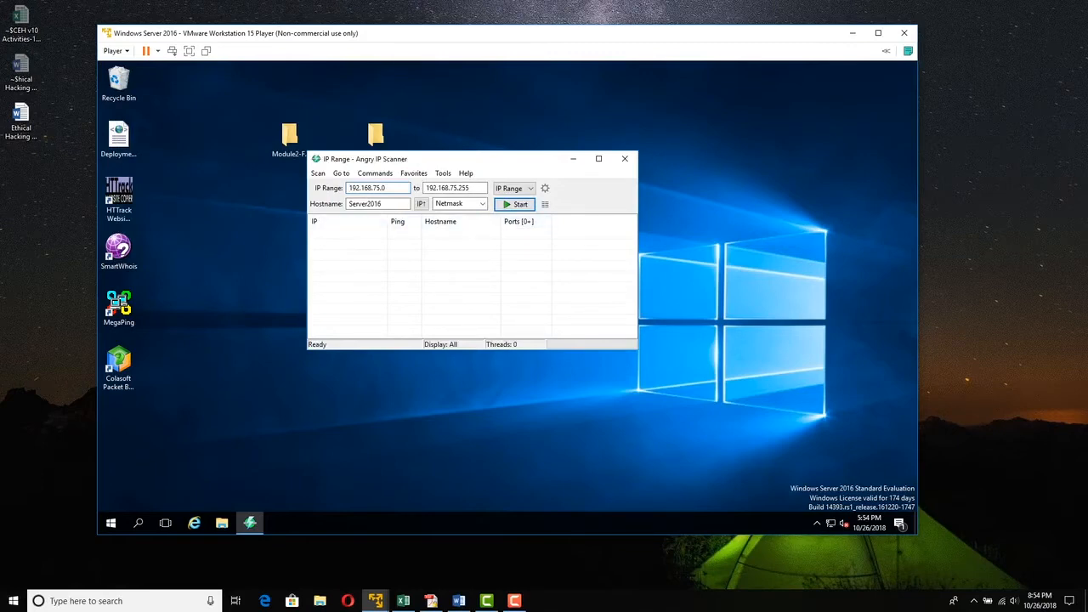
# Step: Examine the start and end addresses of the IP range and the commands available for opening a host
pyautogui.moveTo(388, 188); pyautogui.dragTo(347, 188)
pyautogui.click(470, 188)
pyautogui.click(387, 188)
pyautogui.click(468, 188)
pyautogui.moveTo(468, 188); pyautogui.dragTo(426, 187)
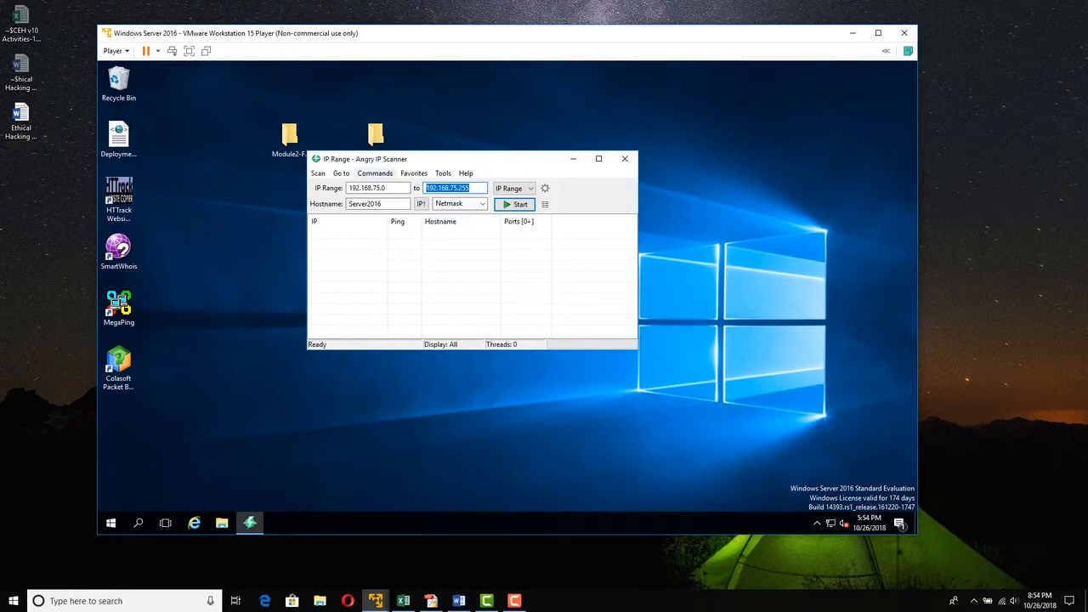
pyautogui.click(375, 173)
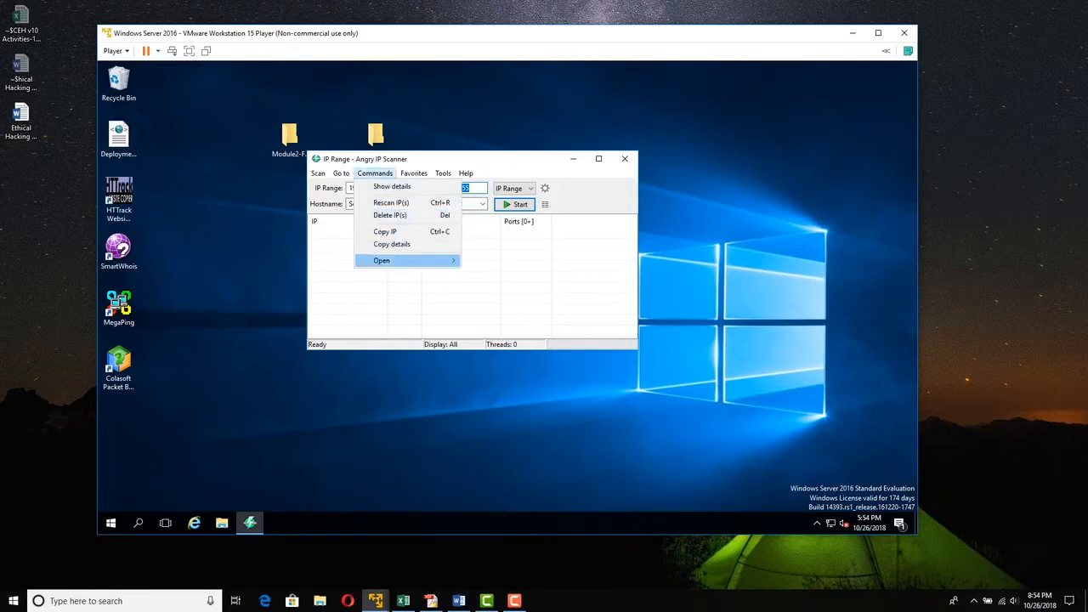
pyautogui.moveTo(382, 260)
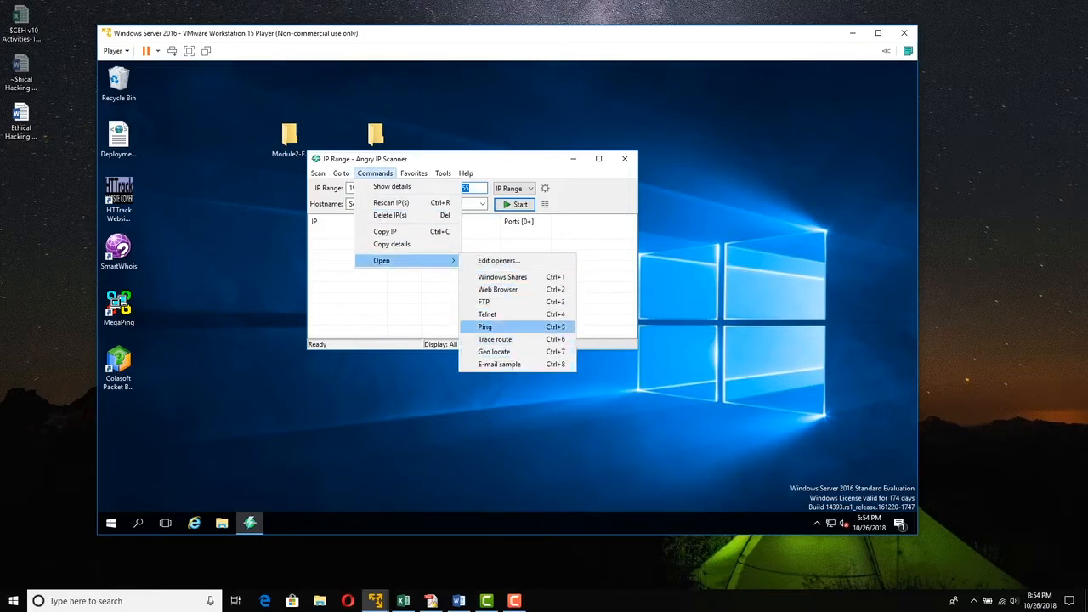
pyautogui.click(476, 188)
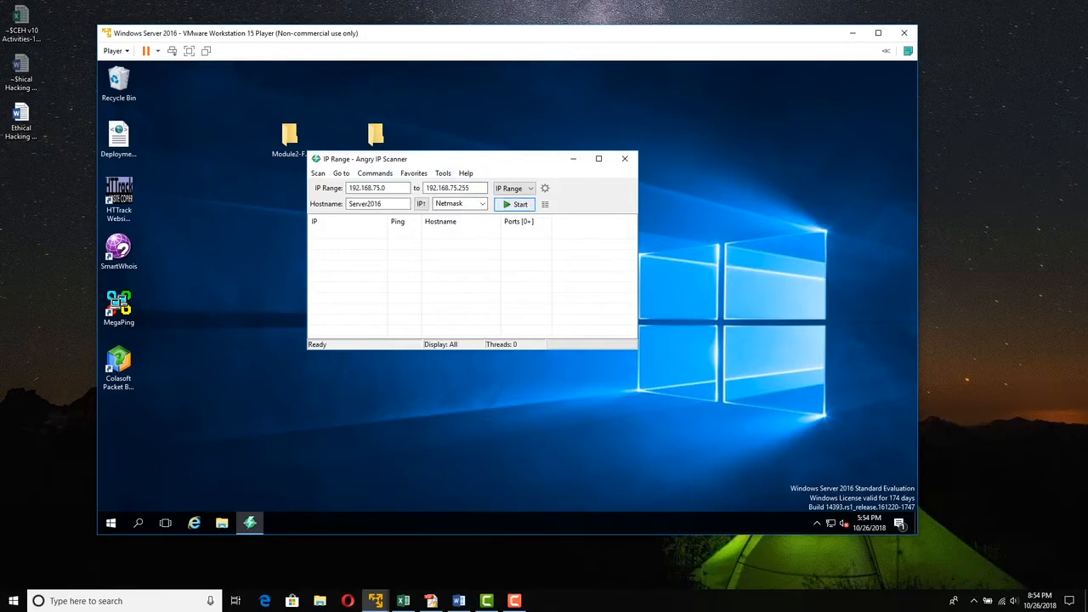
# Step: Scan the IP range 192.168.75.0 to 192.168.75.255, enlarge the scanner window, and dismiss the scan statistics
pyautogui.click(515, 204)
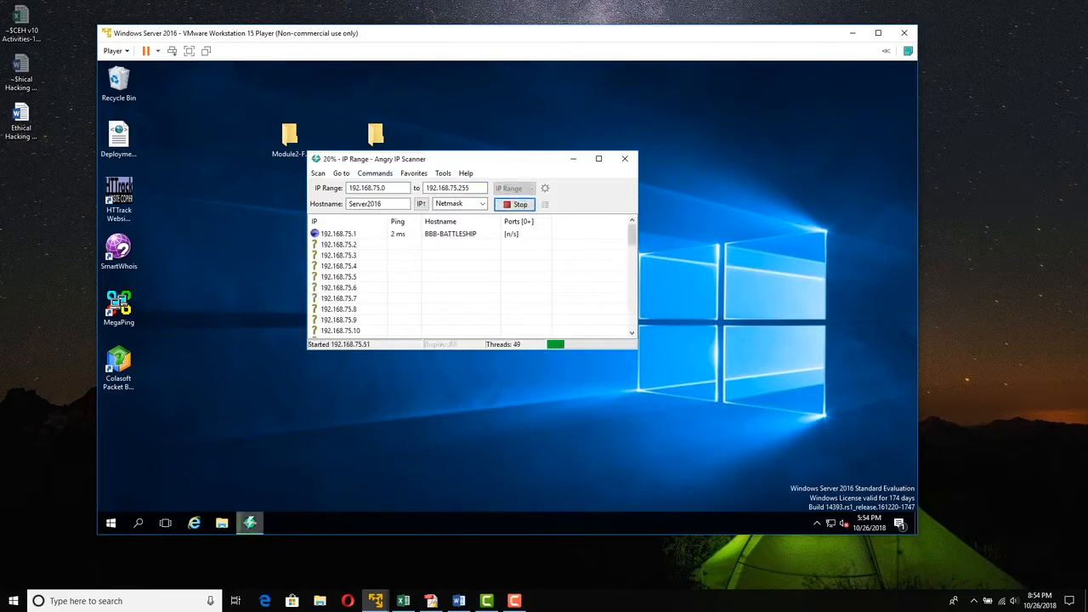
pyautogui.moveTo(637, 349); pyautogui.dragTo(717, 487)
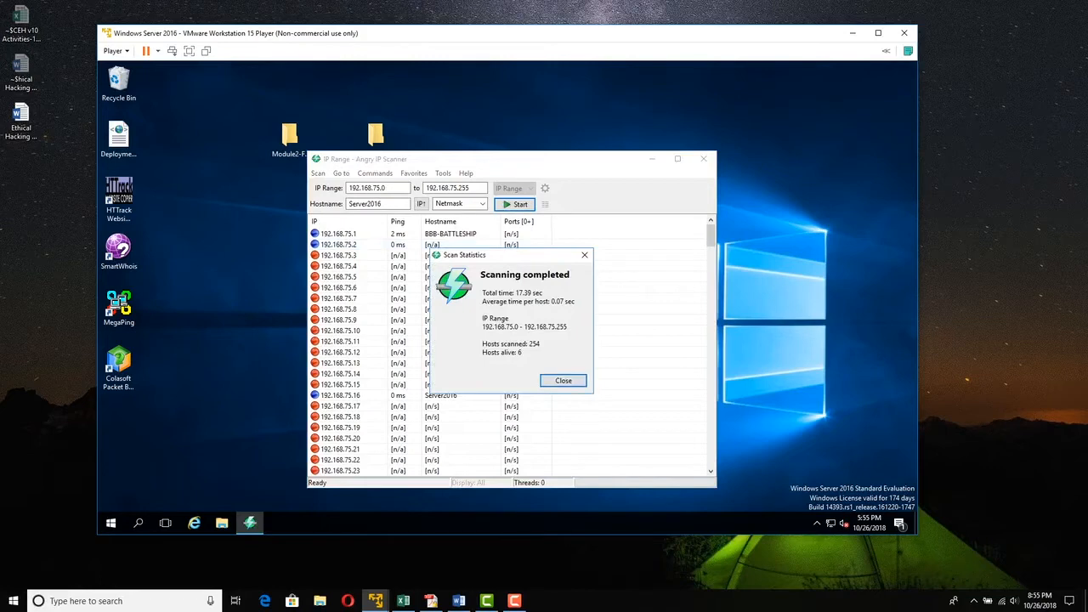
pyautogui.click(561, 381)
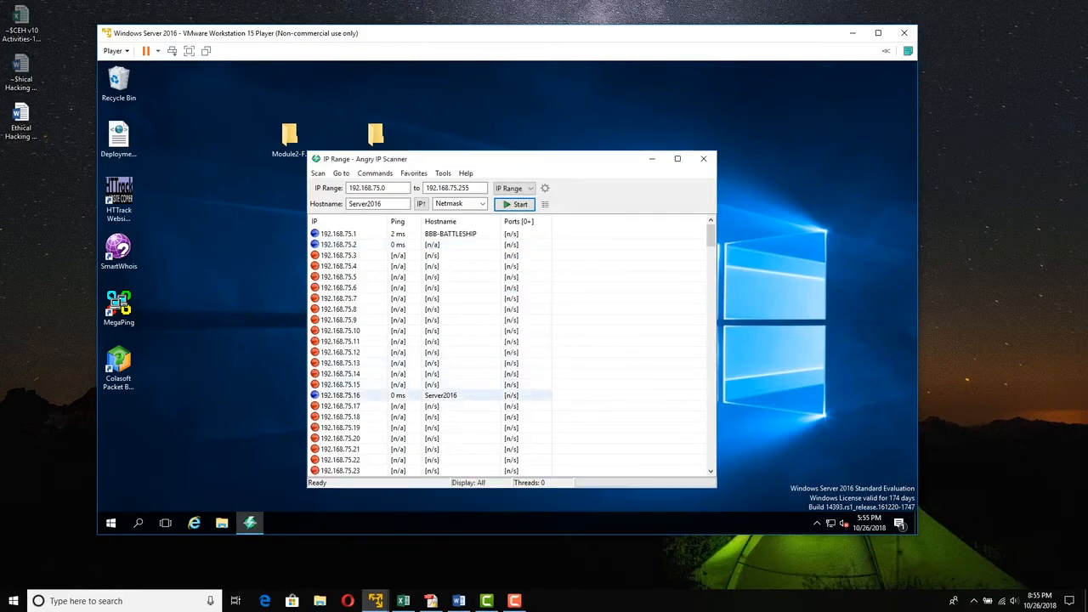
# Step: Examine the scan results across the whole address range for alive hosts and their hostnames
pyautogui.scroll(-6, 476, 390)
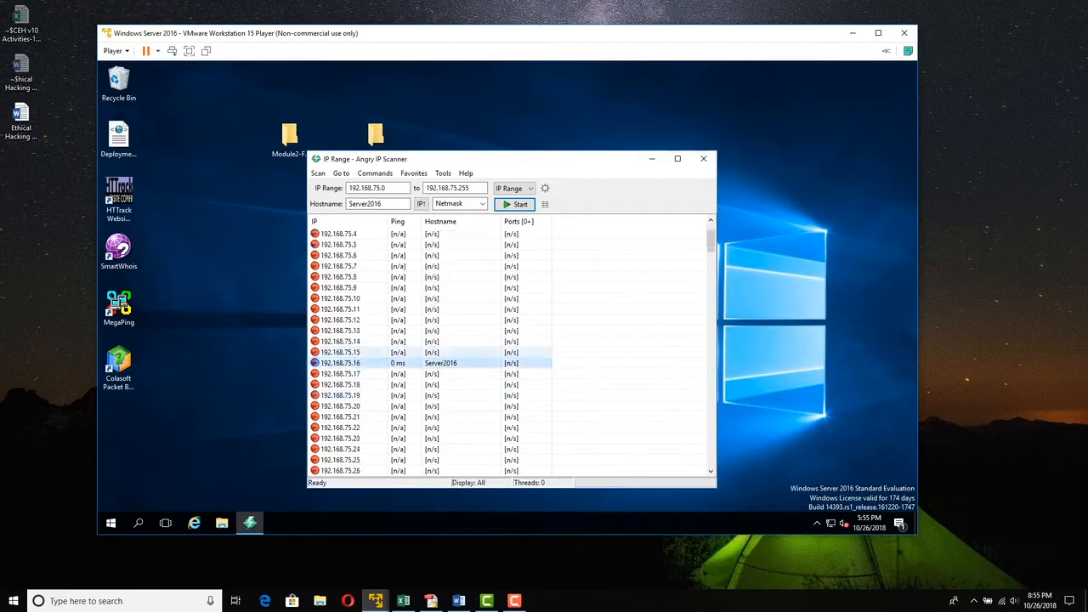
pyautogui.scroll(3, 476, 365)
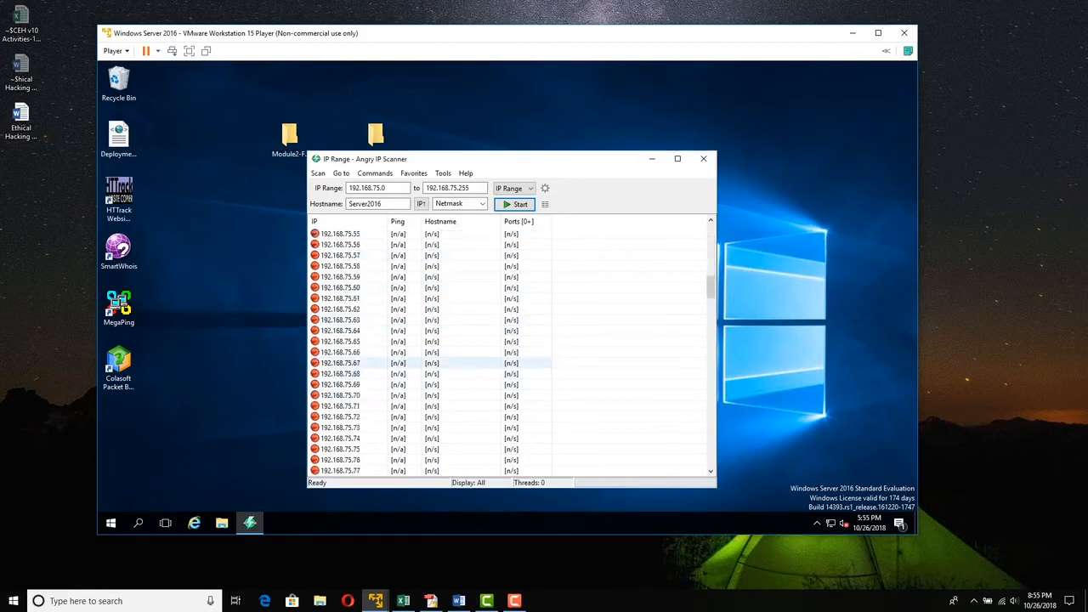
pyautogui.scroll(3, 476, 365)
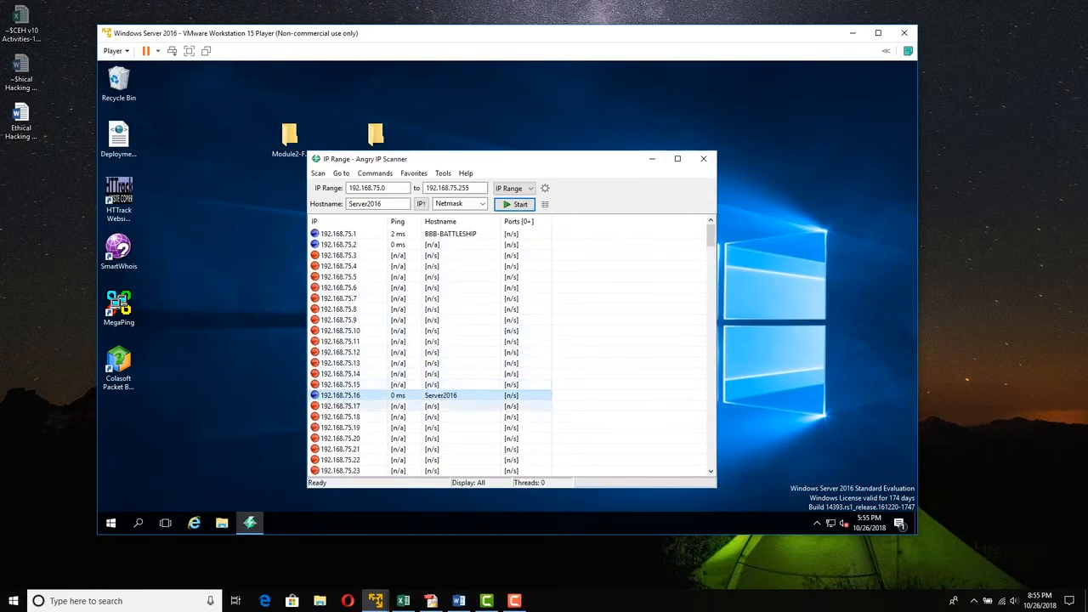
pyautogui.scroll(-19, 425, 391)
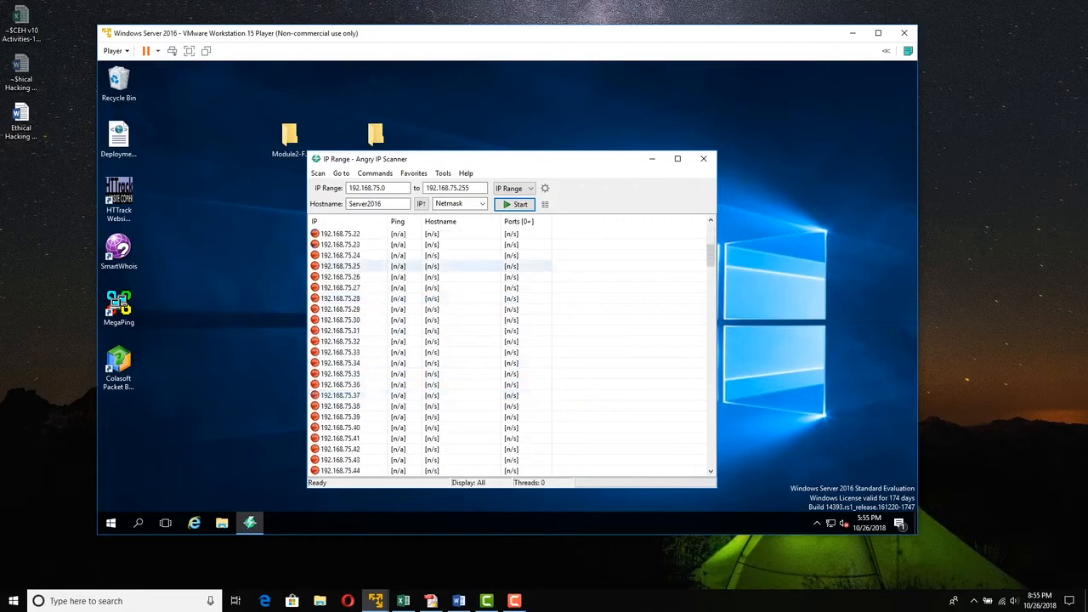
pyautogui.scroll(-20, 468, 374)
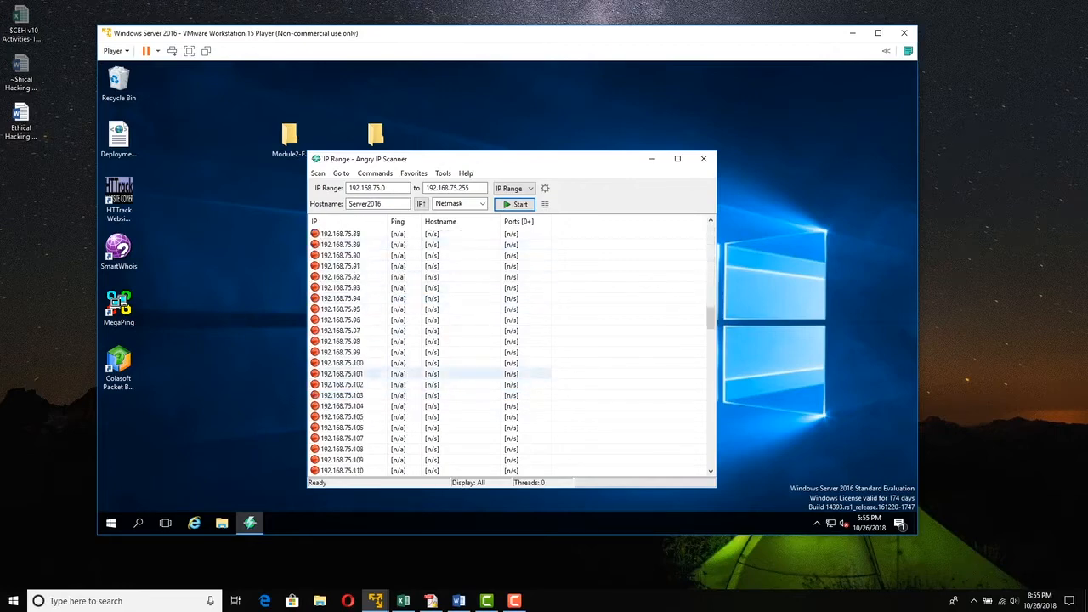
pyautogui.scroll(3, 472, 340)
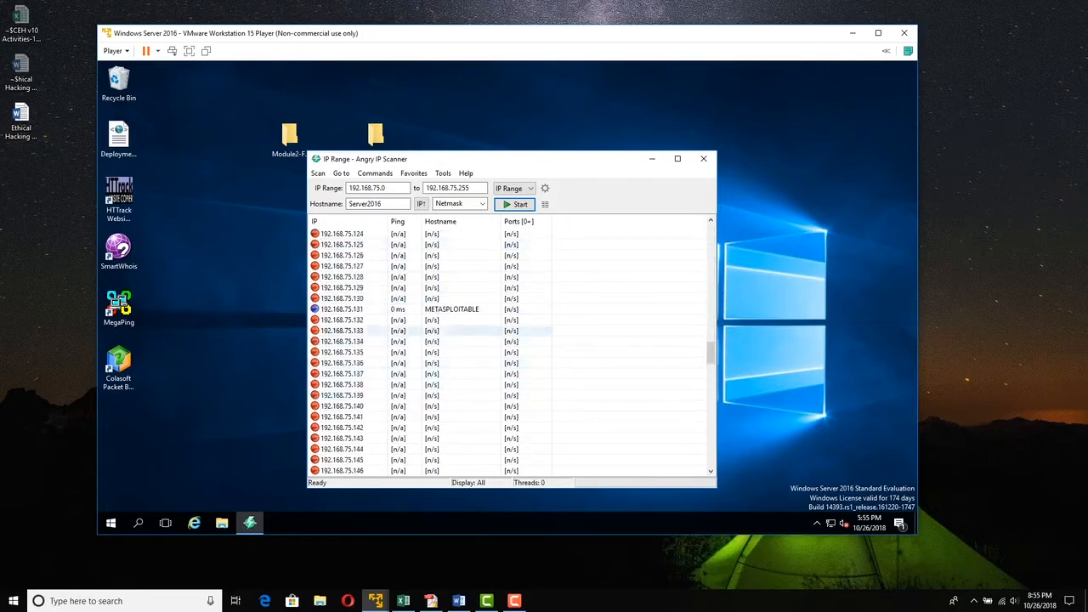
pyautogui.click(464, 310)
pyautogui.scroll(-5, 468, 374)
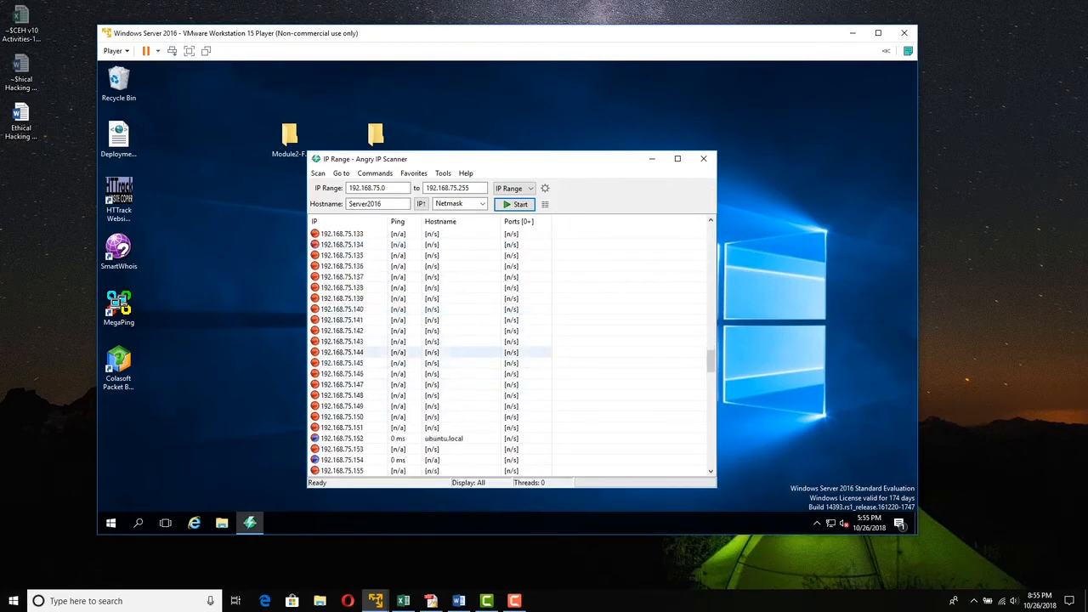
pyautogui.click(463, 374)
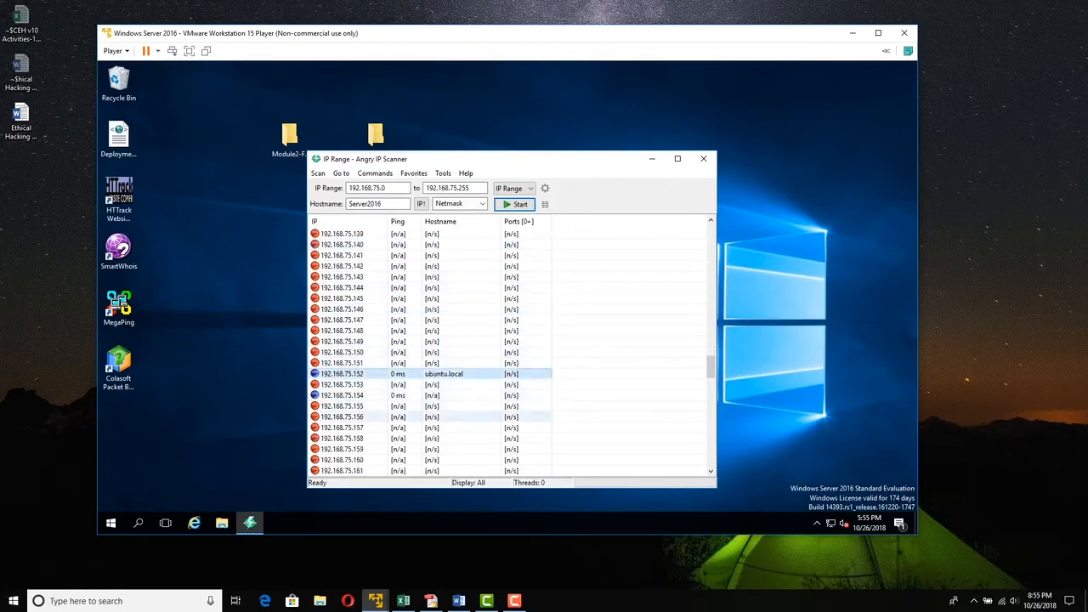
pyautogui.click(470, 396)
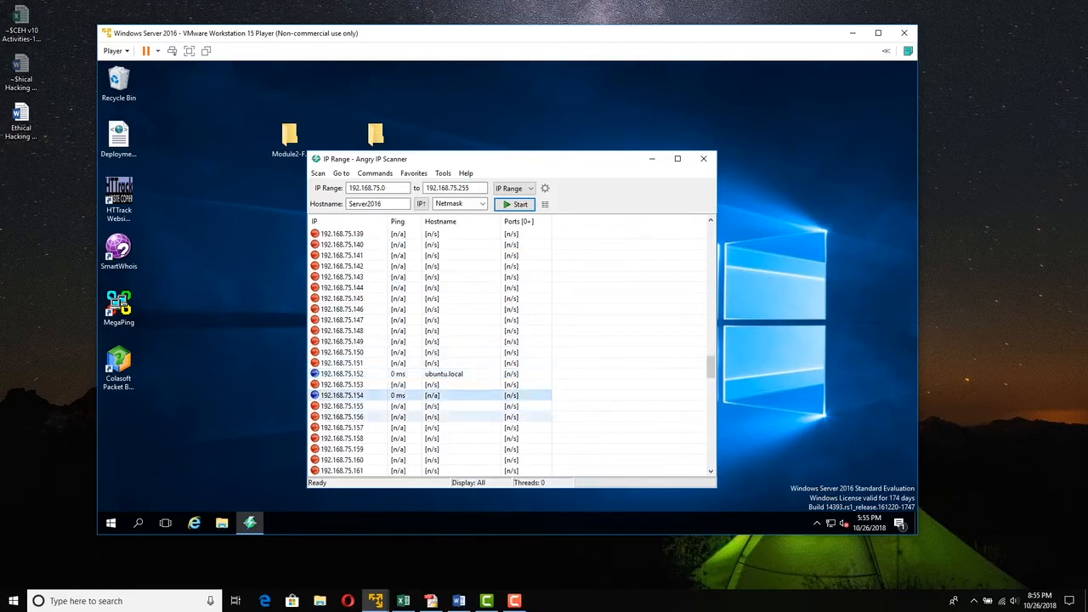
pyautogui.scroll(-11, 467, 357)
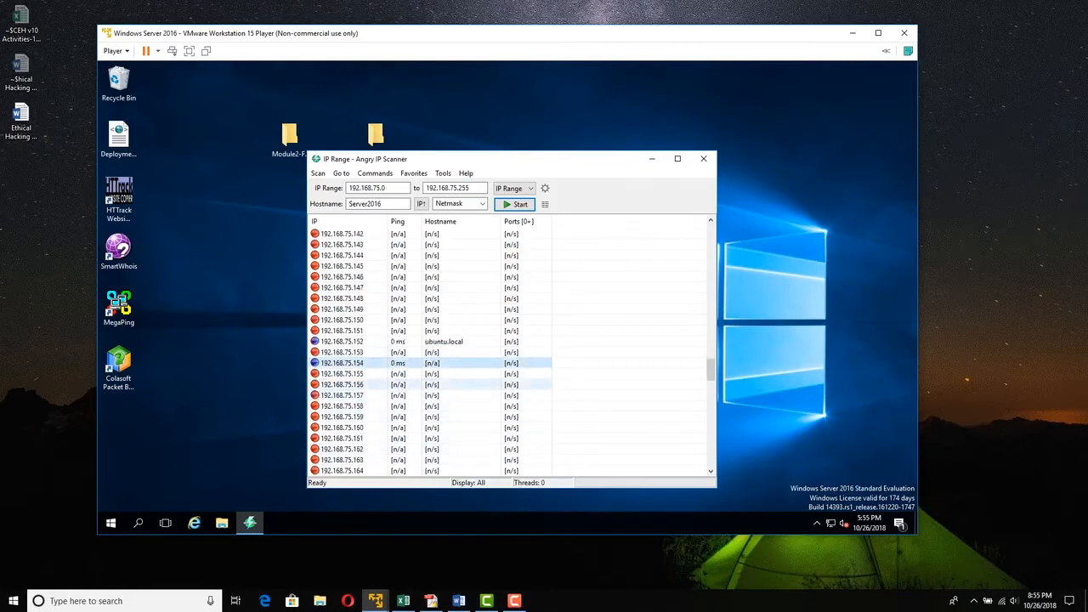
pyautogui.scroll(-19, 468, 406)
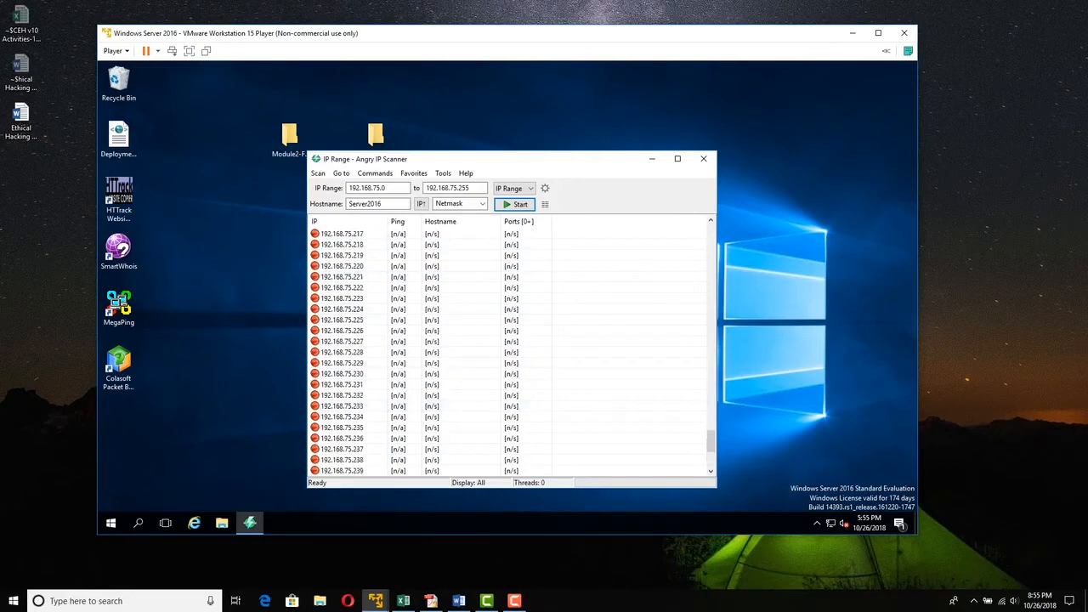
pyautogui.scroll(20, 467, 348)
pyautogui.scroll(4, 467, 349)
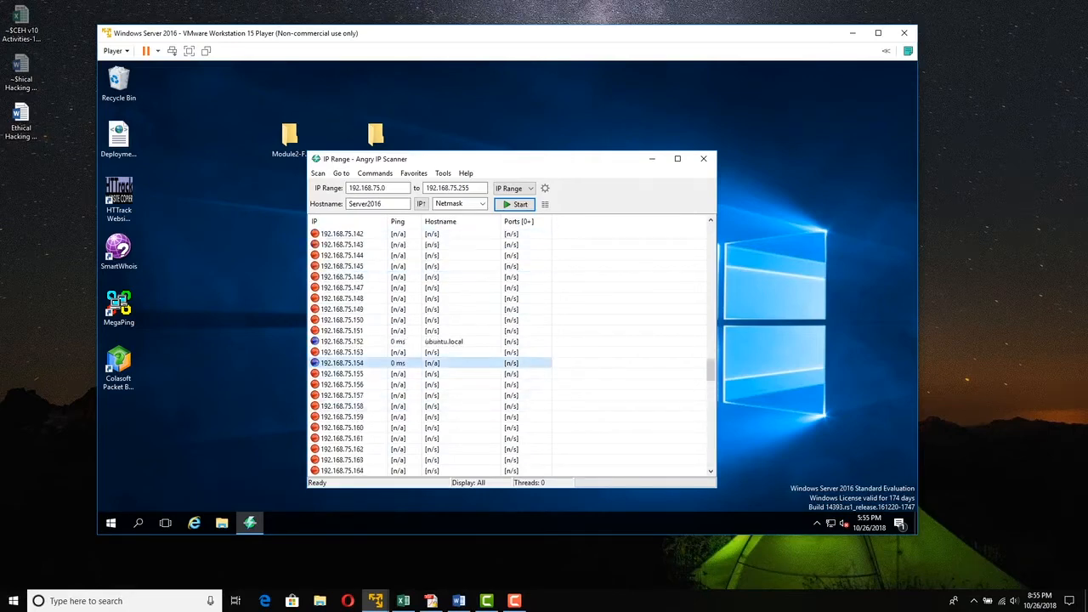
# Step: Try to open the Windows shares of host 192.168.75.154 from the scan results and dismiss the resulting dialogs
pyautogui.rightClick(397, 364)
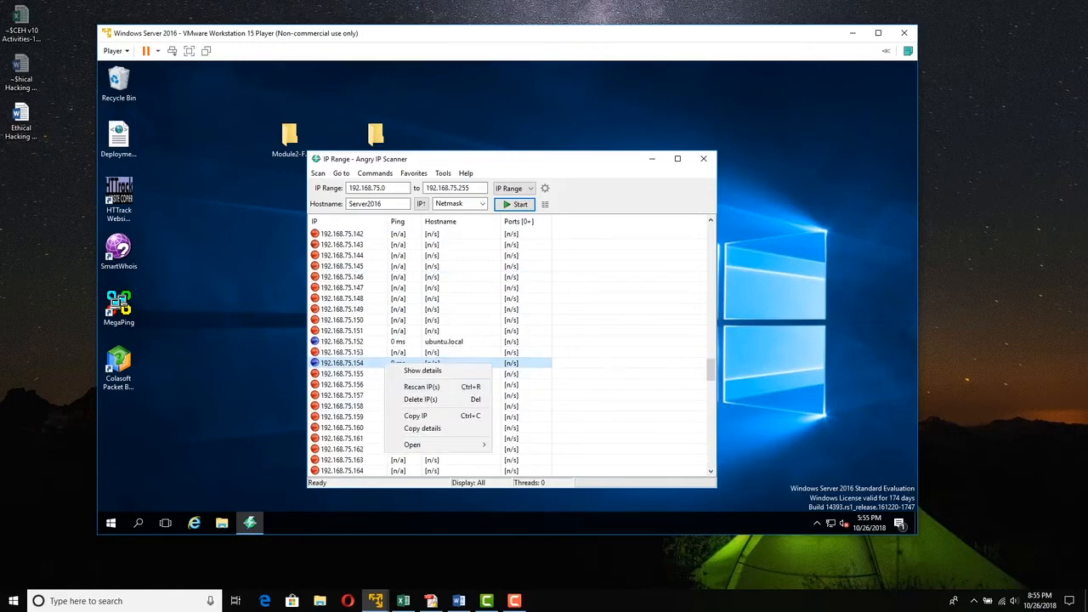
pyautogui.moveTo(425, 444)
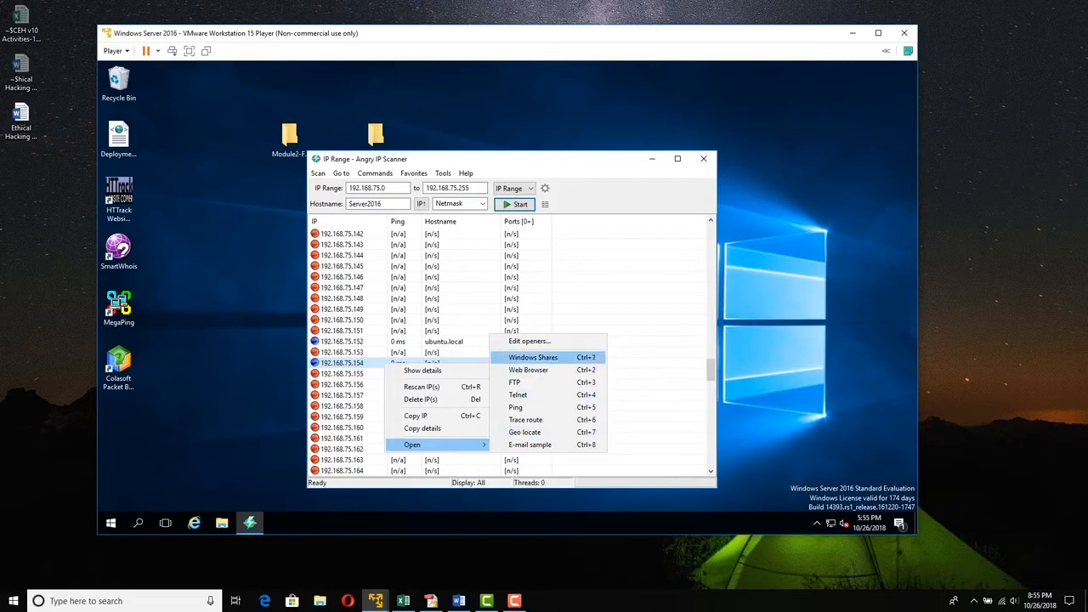
pyautogui.click(533, 357)
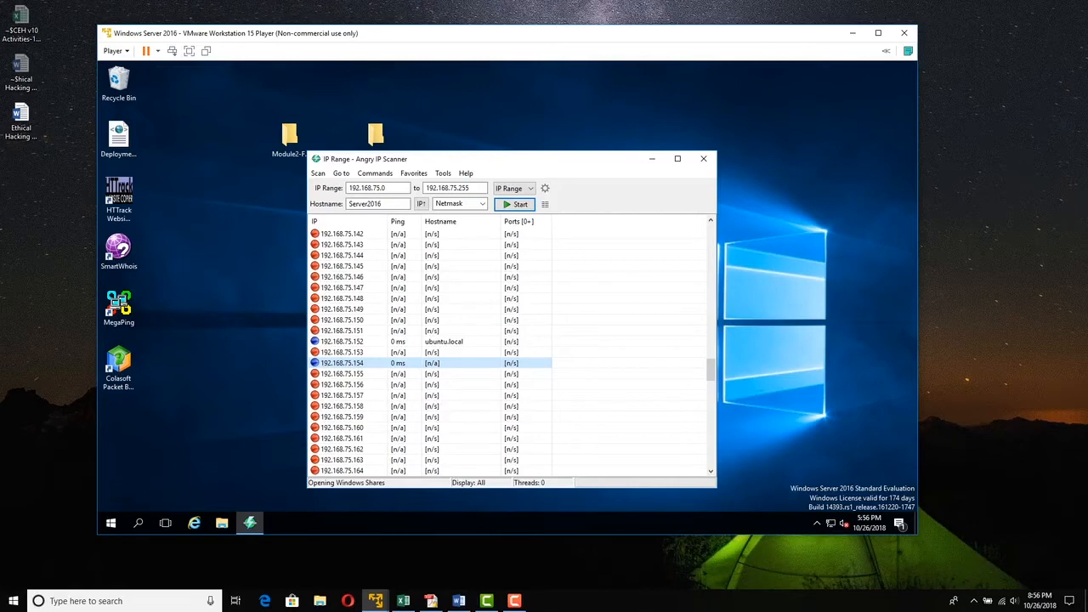
pyautogui.scroll(5, 425, 348)
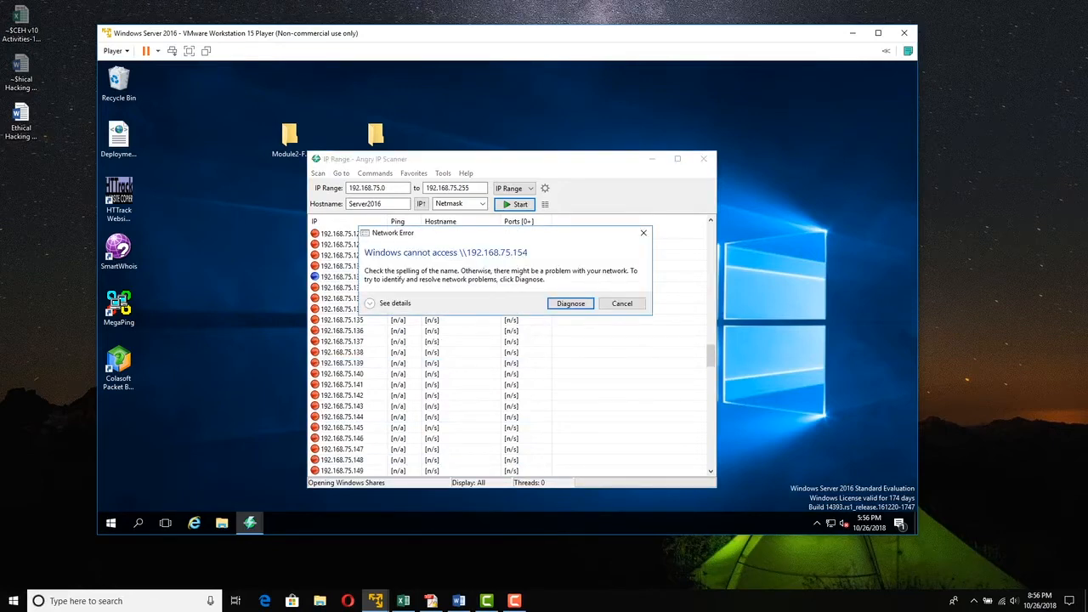
pyautogui.click(621, 304)
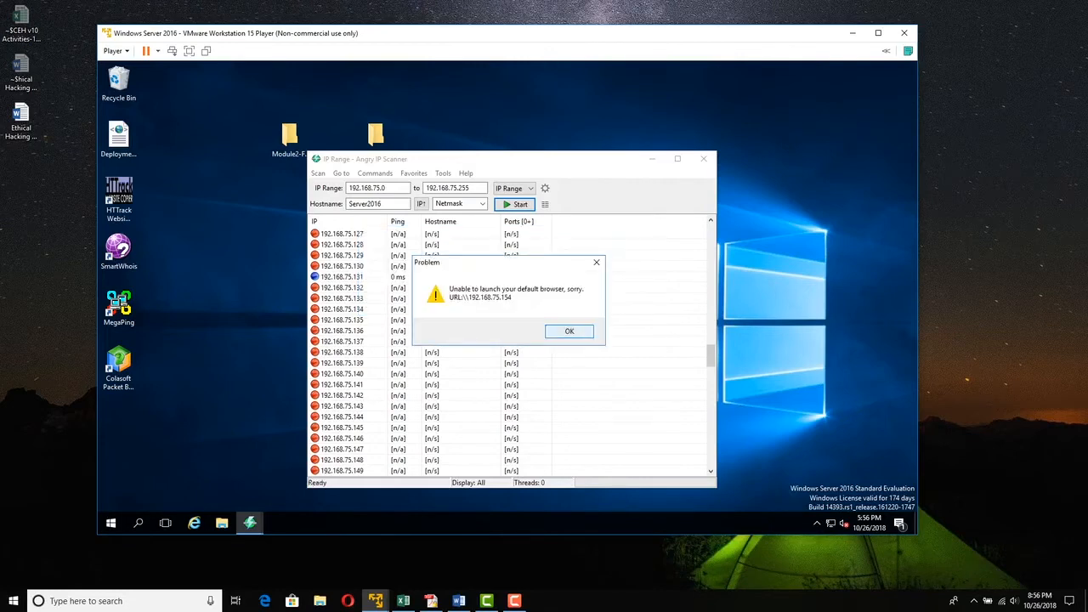
pyautogui.click(571, 332)
# Step: Try to open the Windows shares of the METASPLOITABLE host at 192.168.75.131 and dismiss the network credentials prompt
pyautogui.rightClick(485, 278)
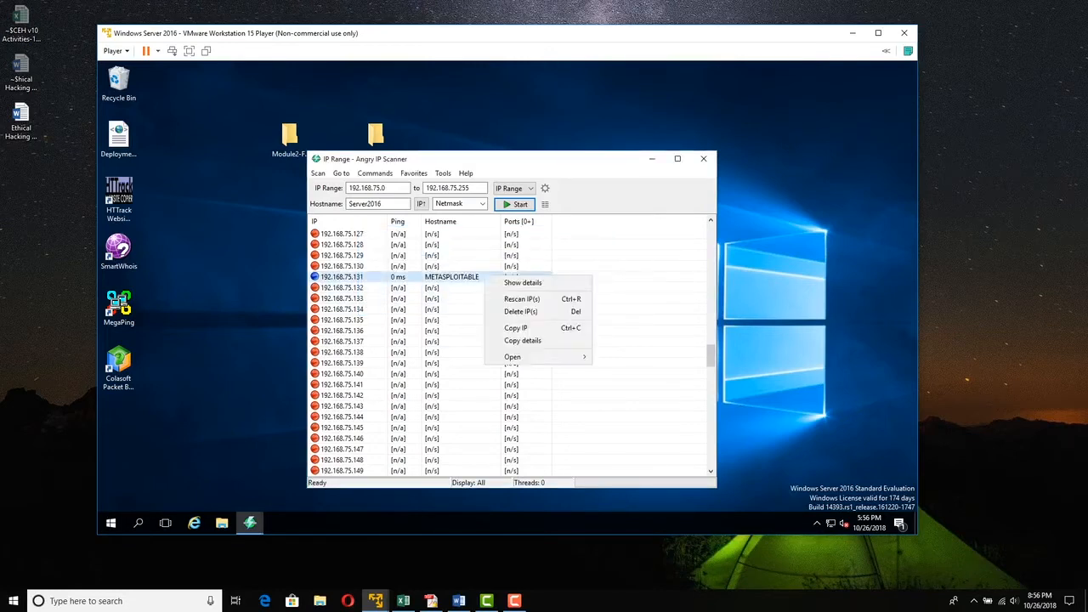
pyautogui.moveTo(566, 357)
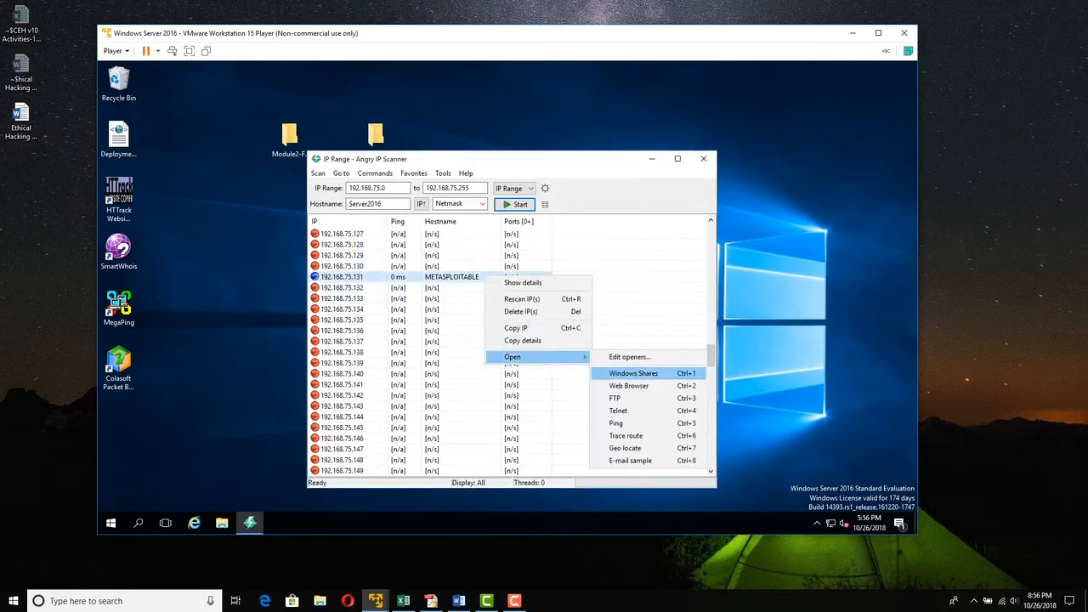
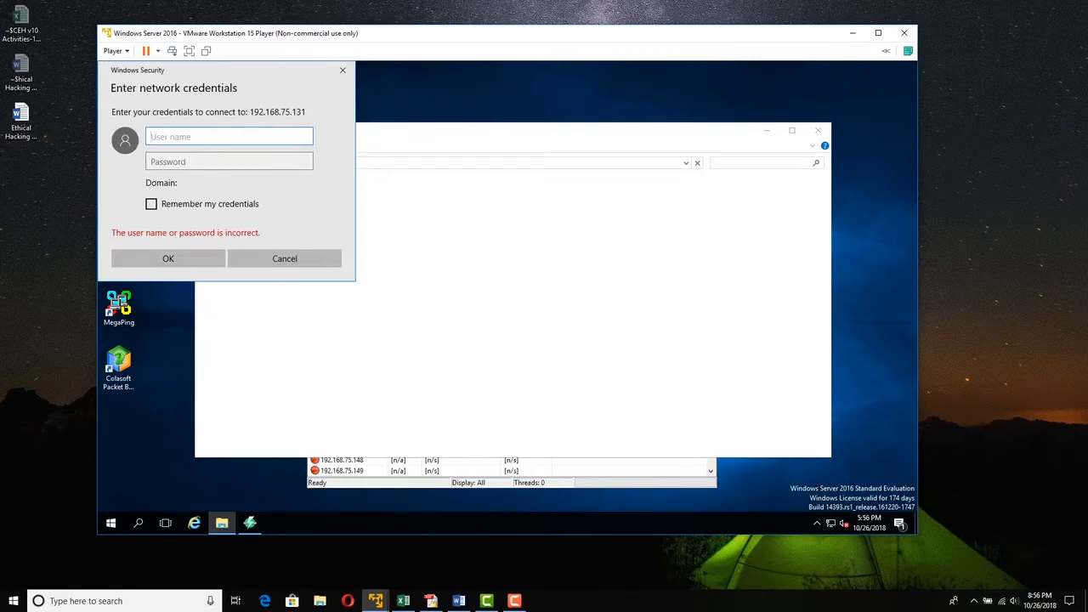
pyautogui.click(343, 70)
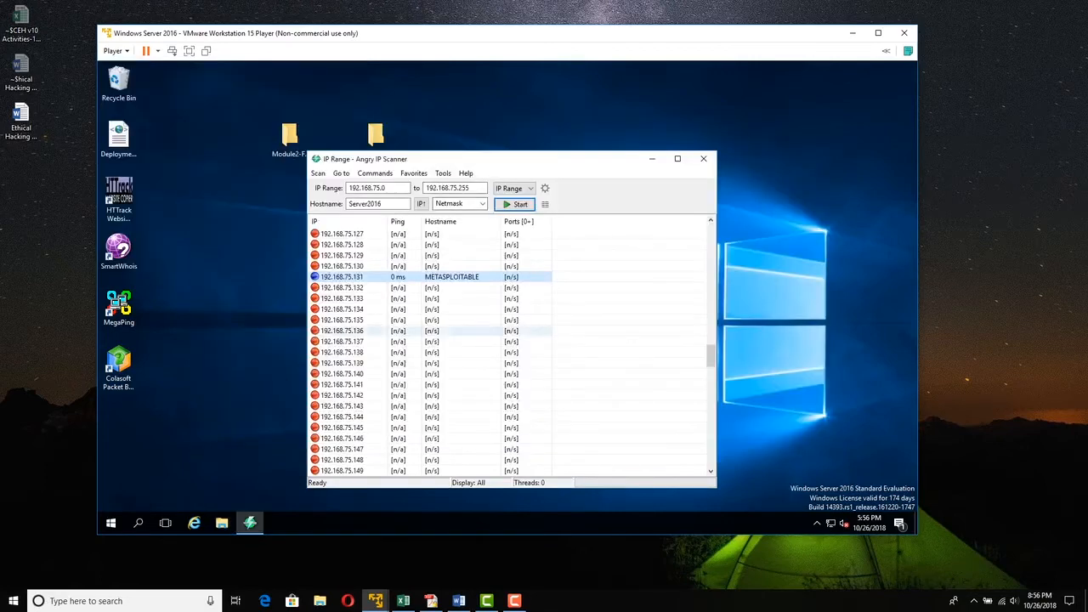
# Step: Open the Windows shares of the Server2016 host at 192.168.75.16, view the folder, and close it
pyautogui.scroll(12, 425, 469)
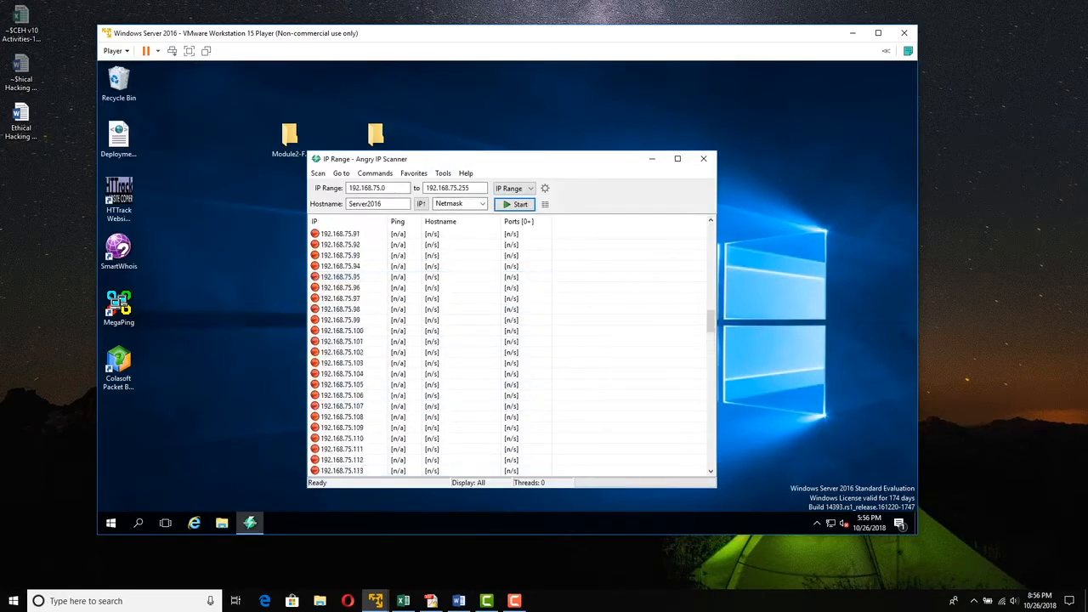
pyautogui.scroll(20, 510, 348)
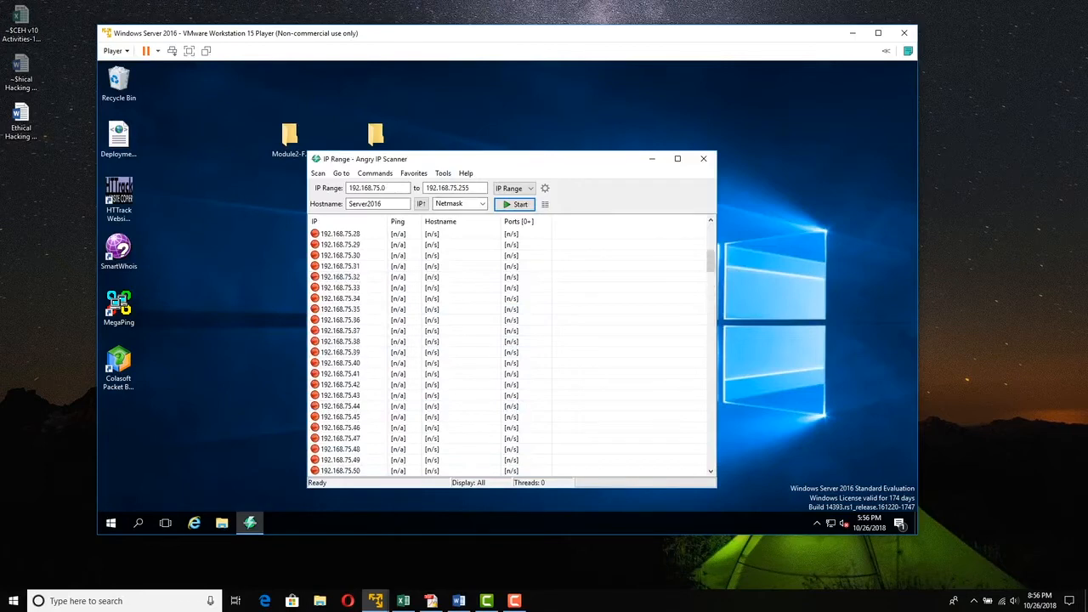
pyautogui.scroll(7, 510, 349)
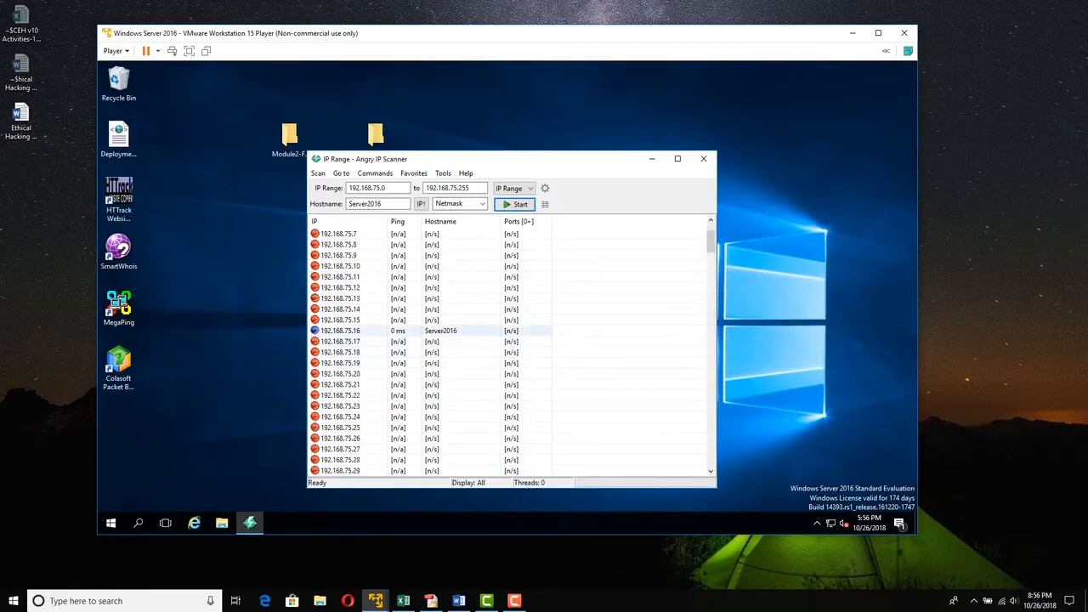
pyautogui.rightClick(476, 331)
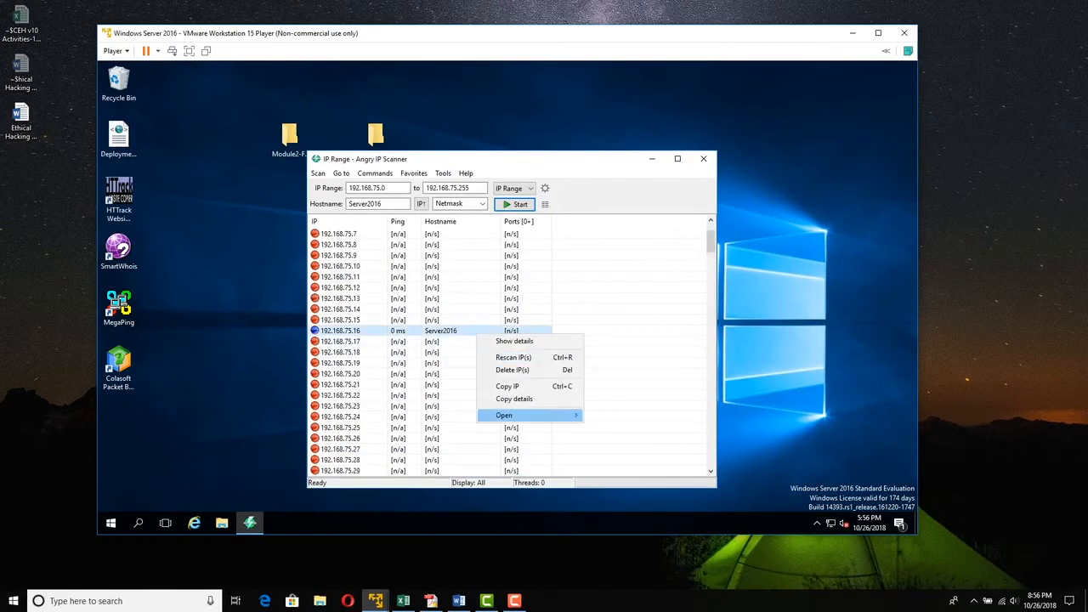
pyautogui.moveTo(519, 415)
pyautogui.click(625, 431)
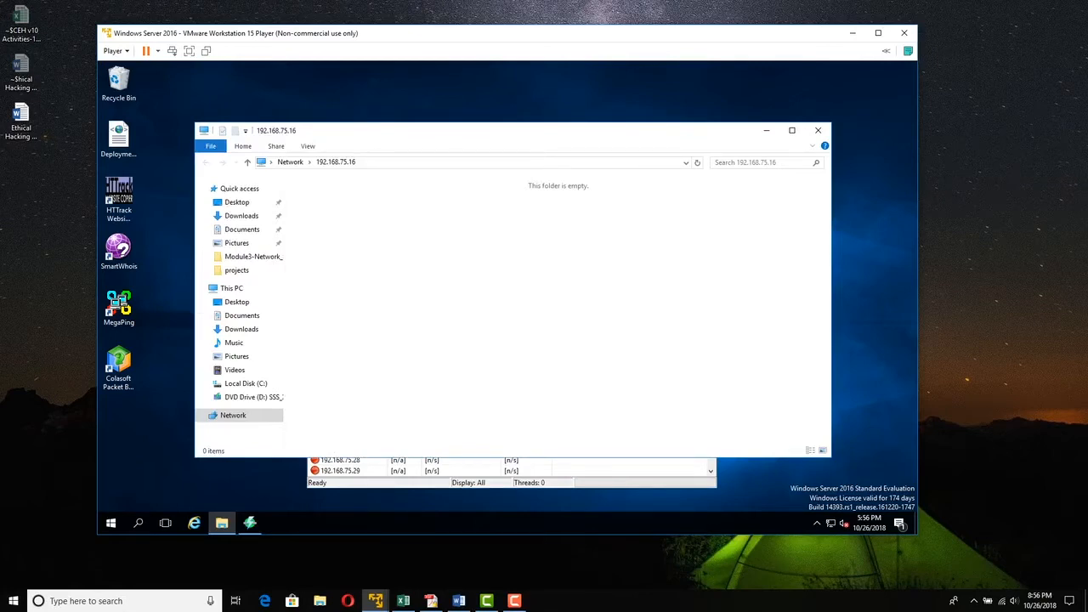
pyautogui.click(817, 130)
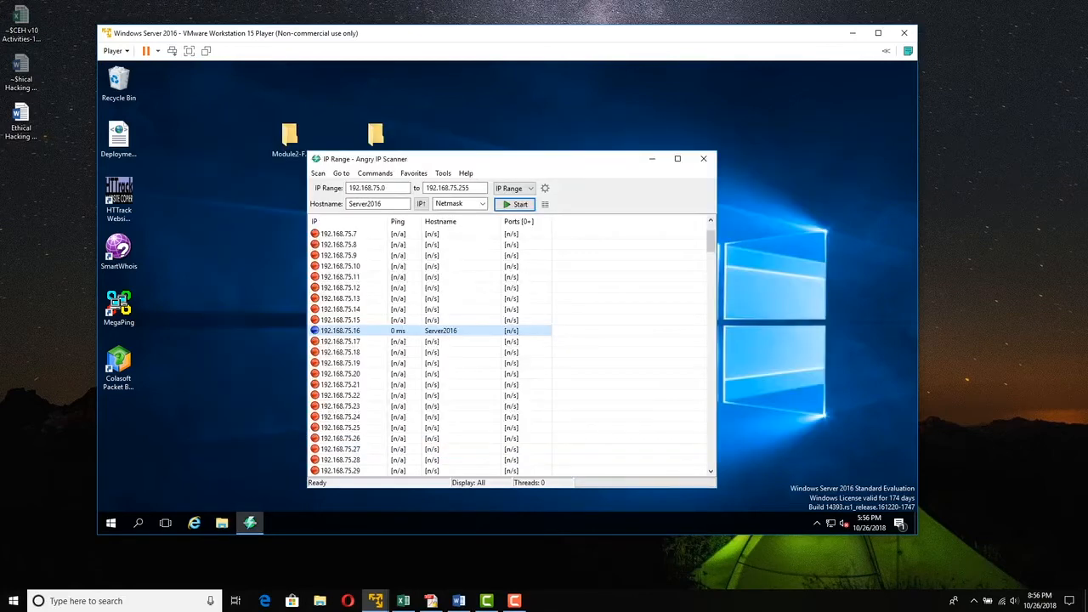
# Step: Open the Server2016 host in the web browser from the scan results, view its page, and close the browser
pyautogui.rightClick(543, 332)
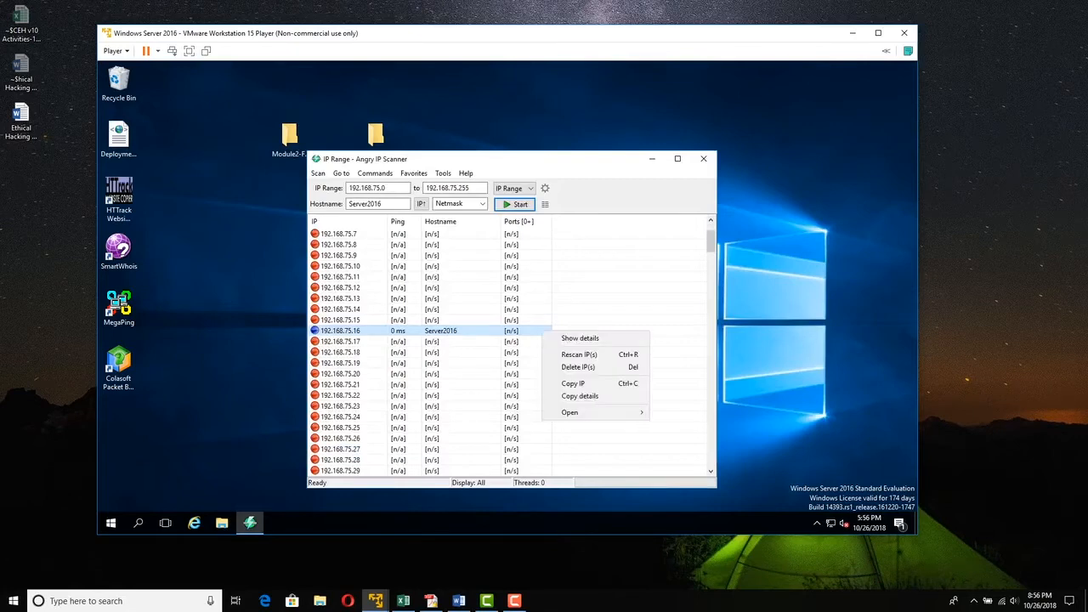
pyautogui.moveTo(595, 412)
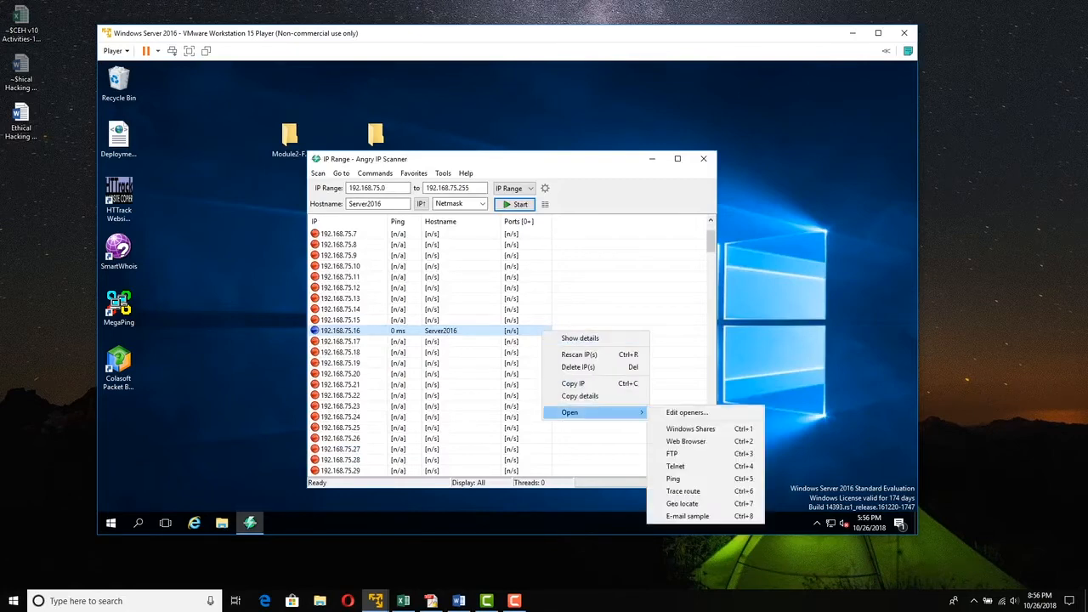
pyautogui.click(685, 442)
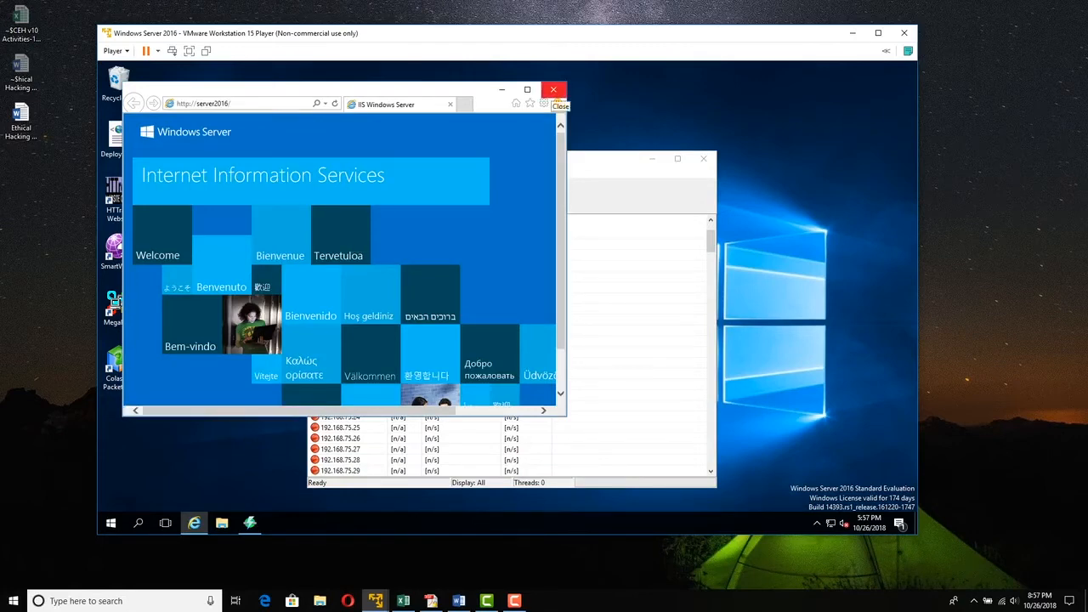
pyautogui.click(554, 89)
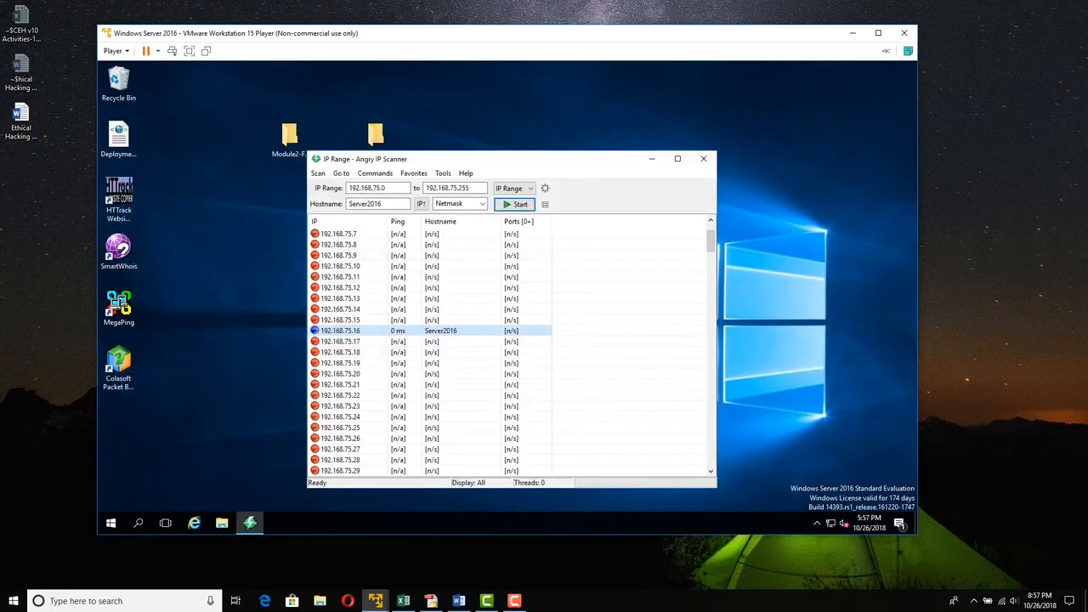
# Step: Open the METASPLOITABLE host over FTP, choosing Internet Explorer as the app to always use, and close the FTP root page
pyautogui.scroll(-18, 510, 352)
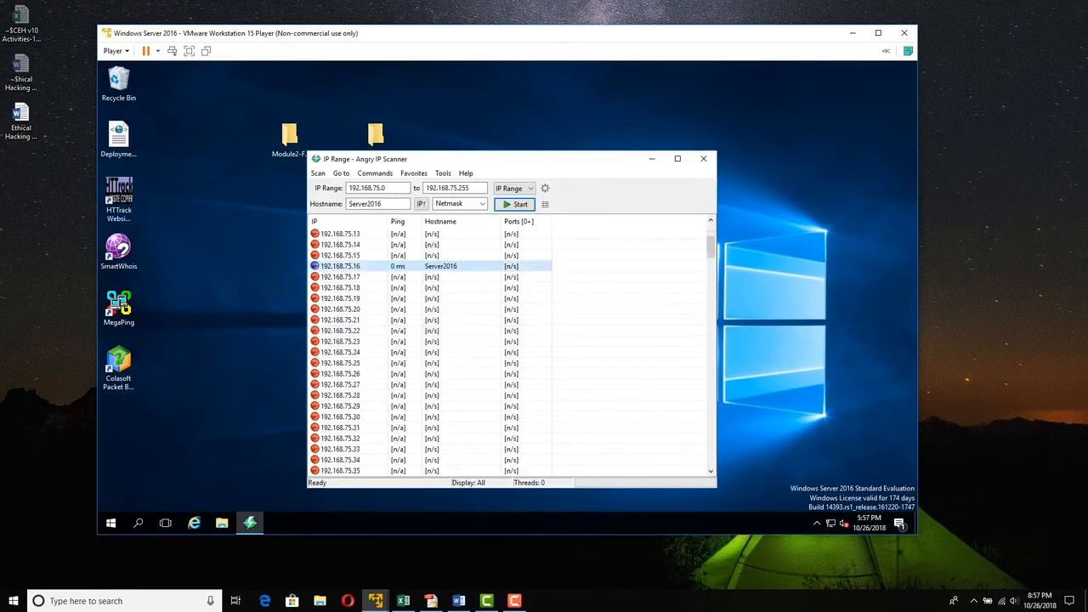
pyautogui.scroll(-20, 510, 352)
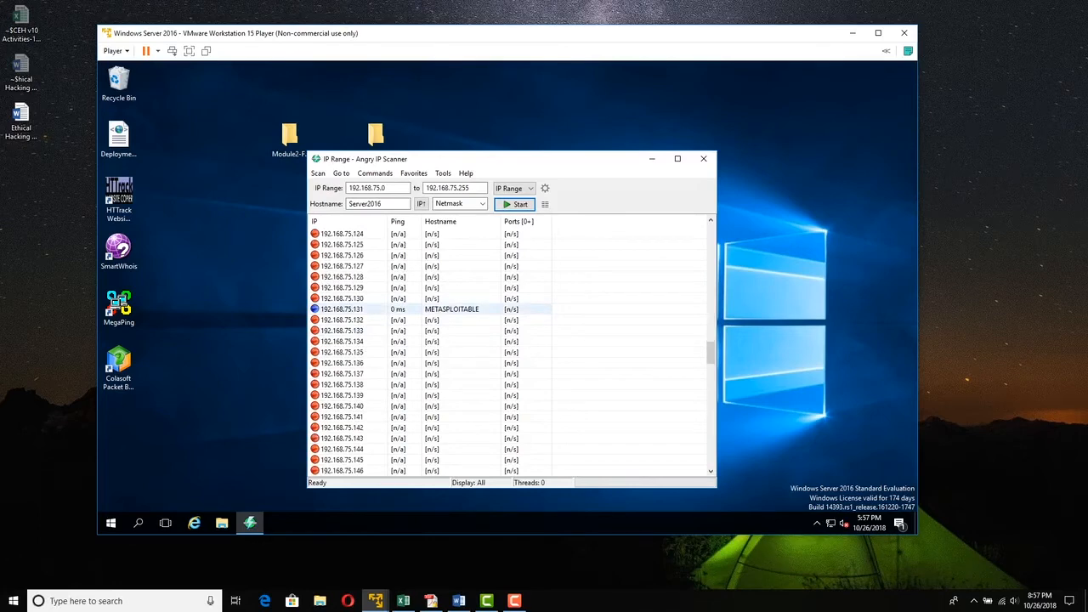
pyautogui.rightClick(498, 309)
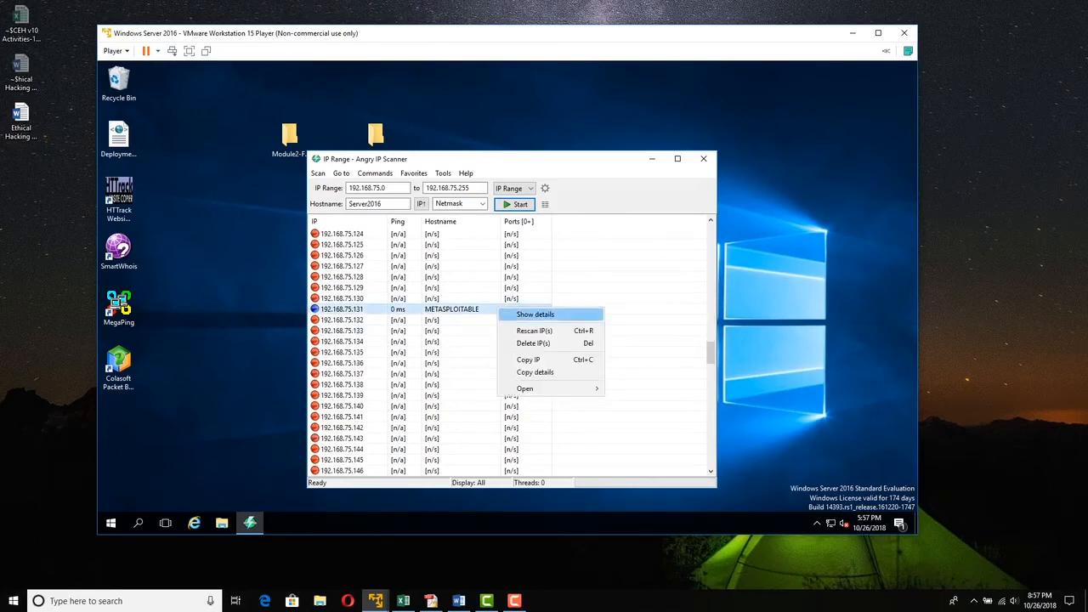
pyautogui.moveTo(544, 388)
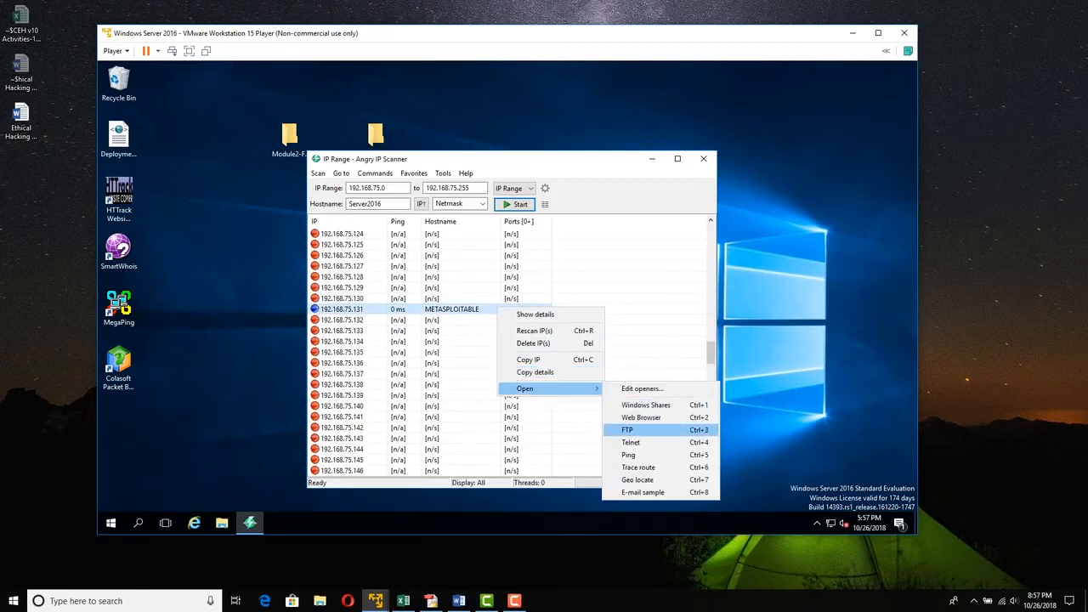
pyautogui.click(629, 429)
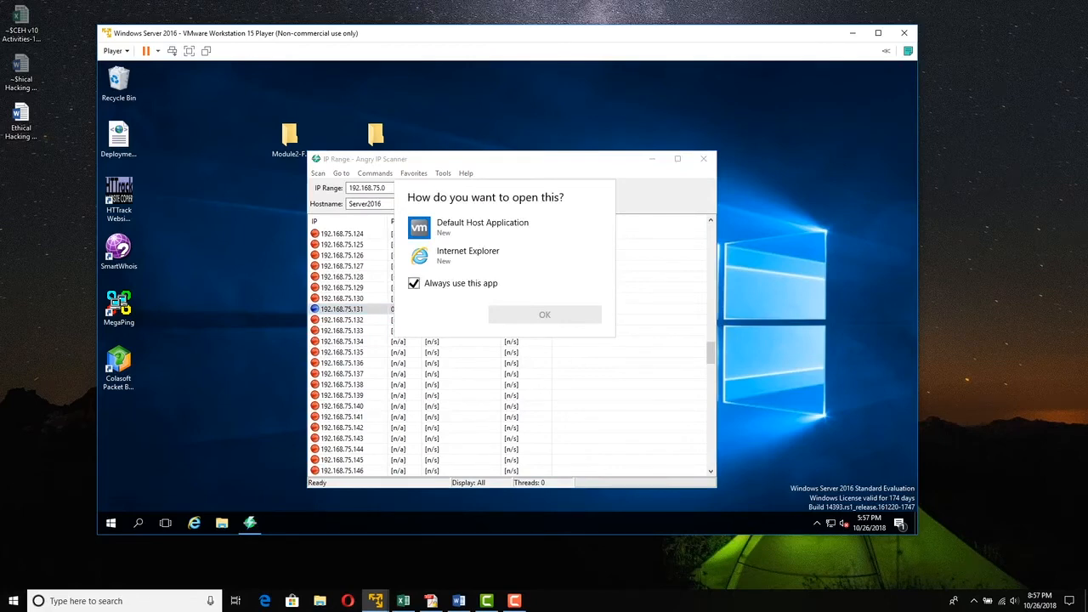
pyautogui.click(467, 256)
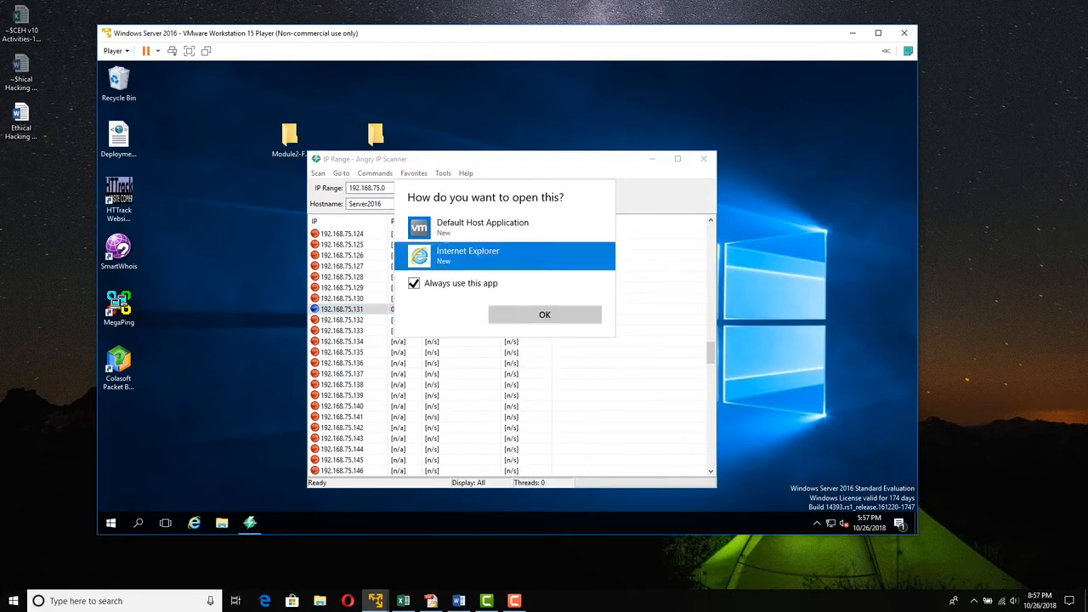
pyautogui.click(544, 314)
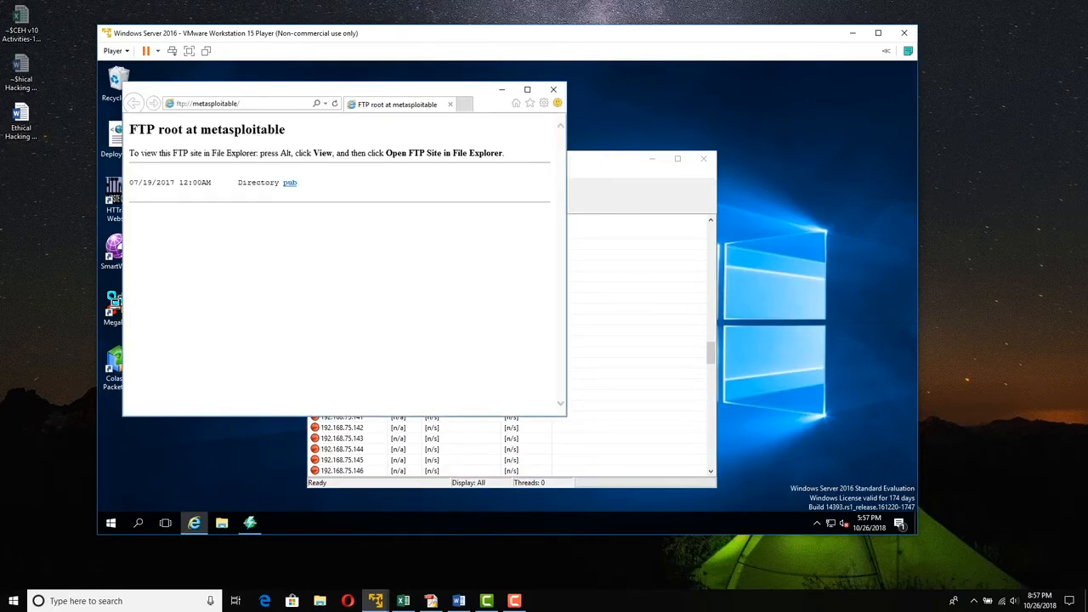
pyautogui.click(554, 90)
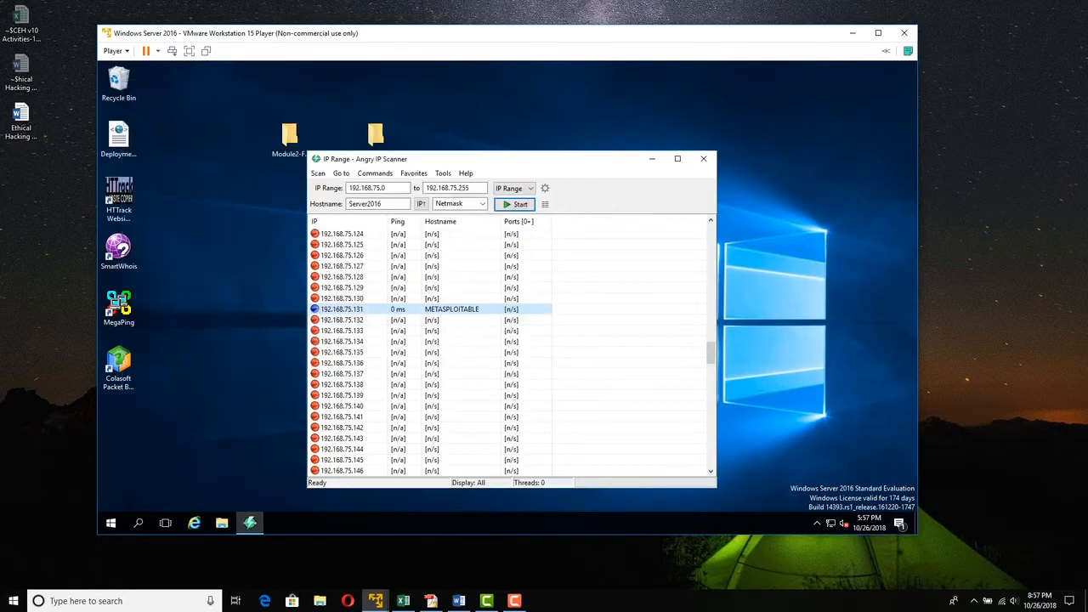
# Step: Try to open a Telnet session to the METASPLOITABLE host and close the command window
pyautogui.rightClick(531, 309)
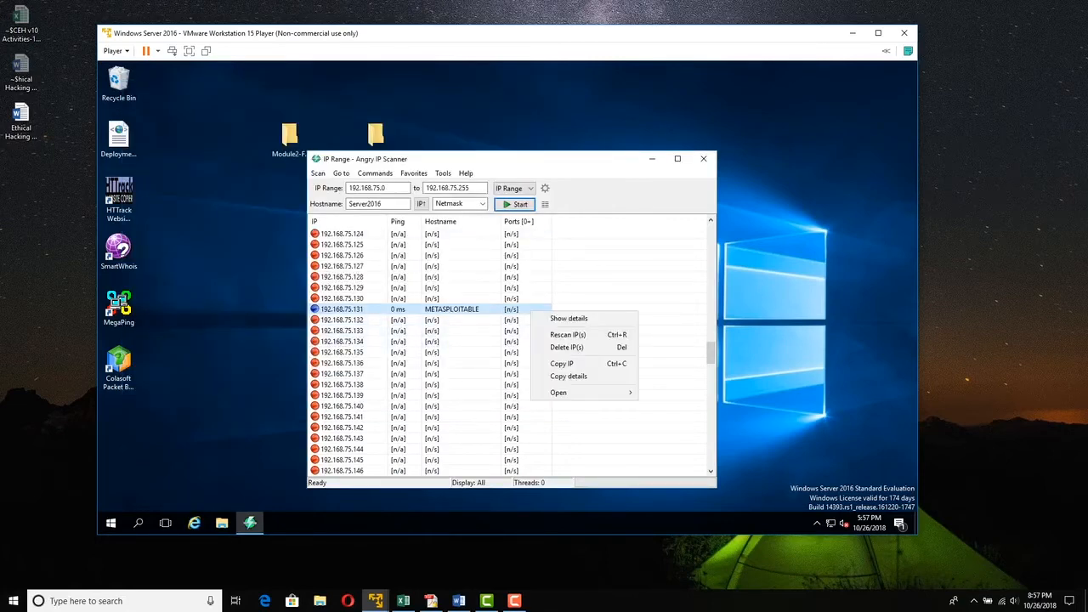
pyautogui.moveTo(586, 392)
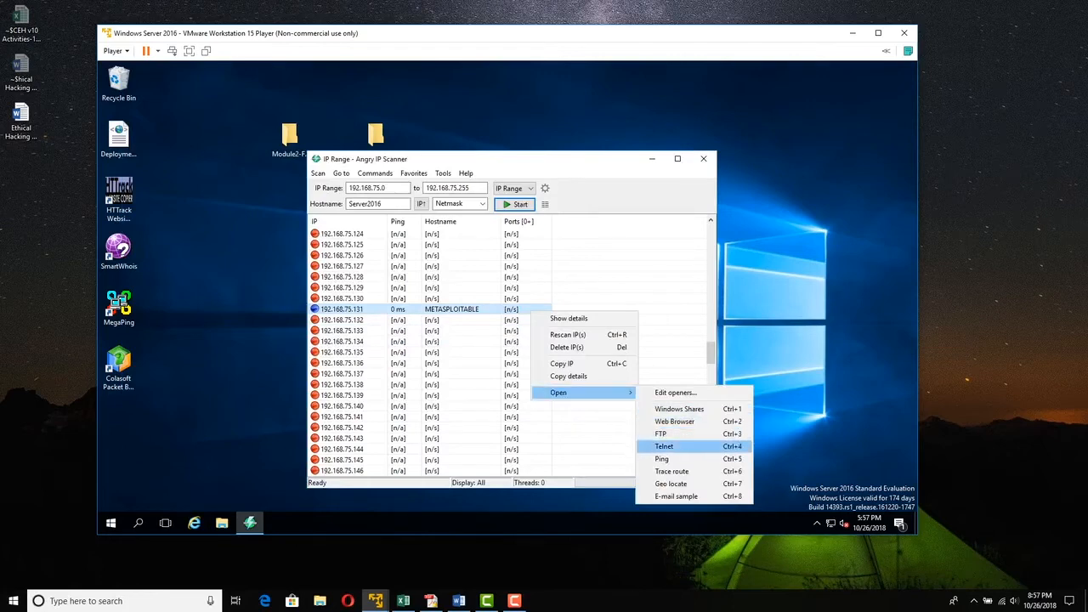
pyautogui.click(664, 446)
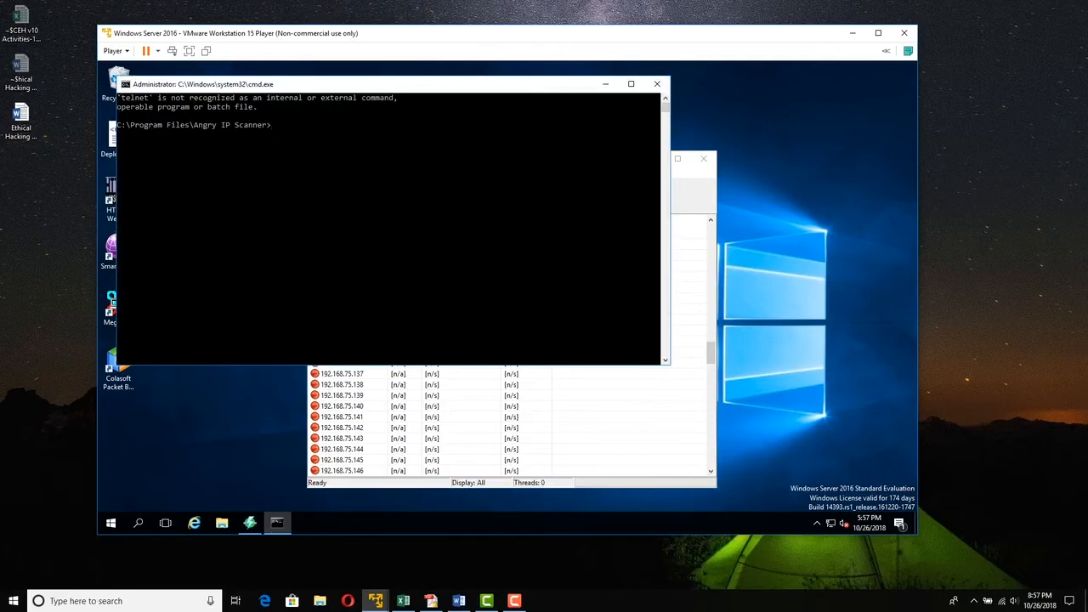
pyautogui.click(657, 83)
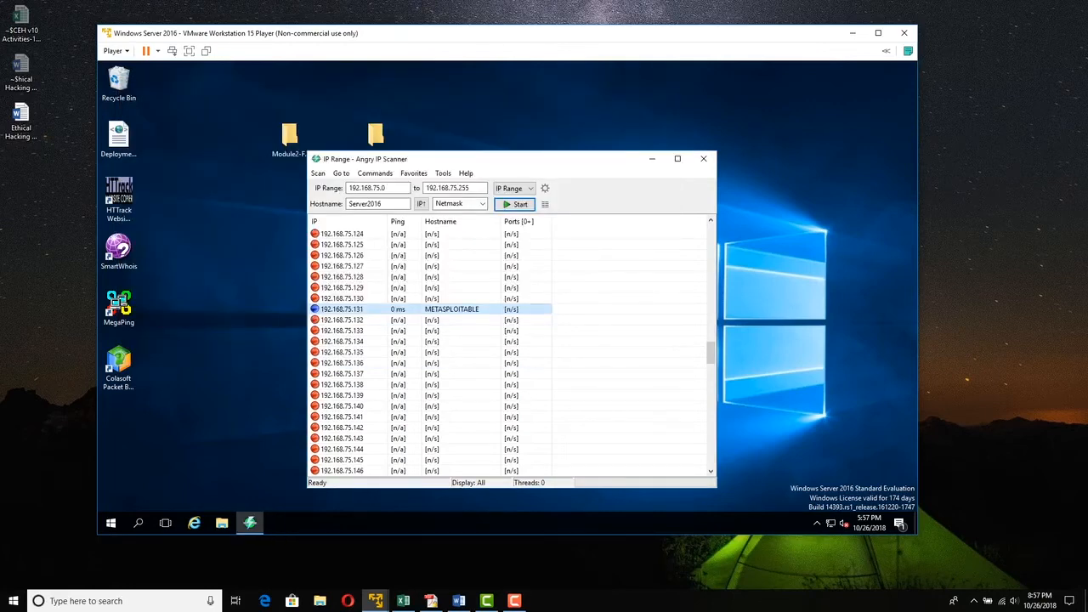
# Step: Open the METASPLOITABLE host in the web browser, view its home page, and close the browser
pyautogui.rightClick(541, 310)
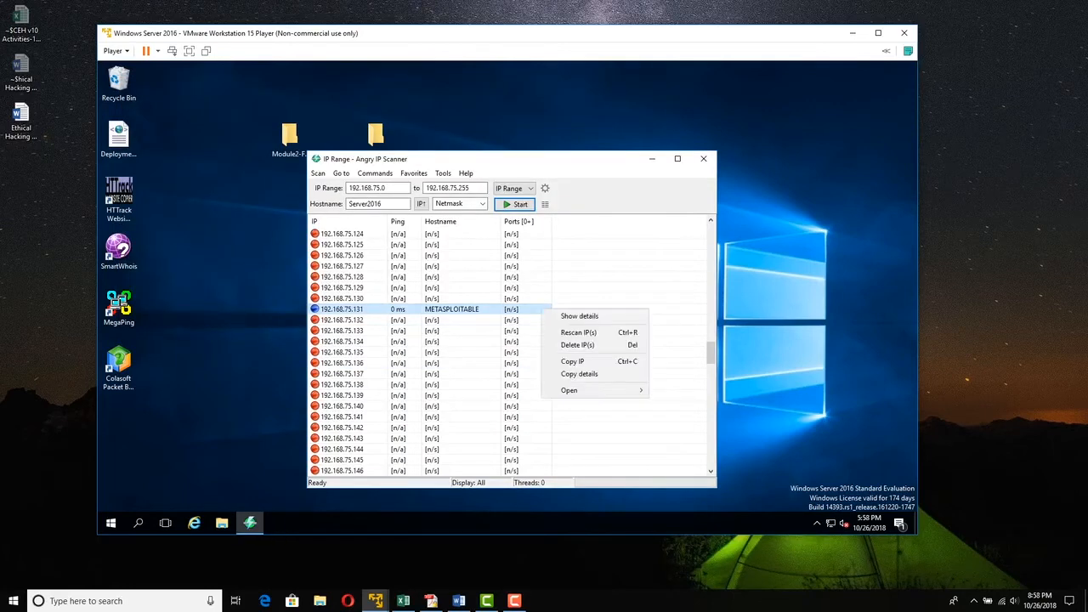
pyautogui.moveTo(587, 391)
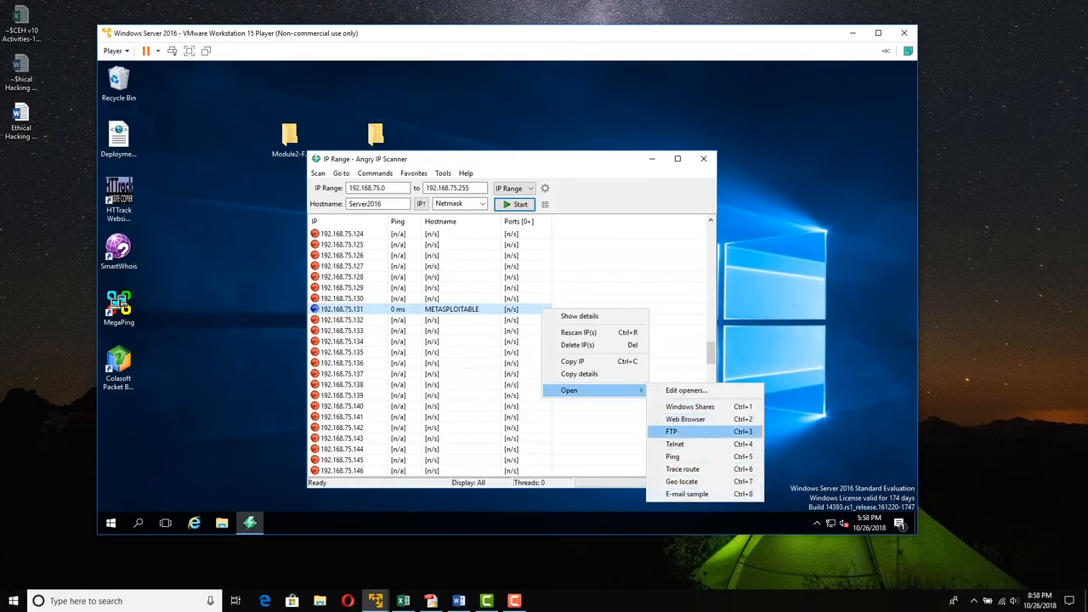
pyautogui.click(686, 419)
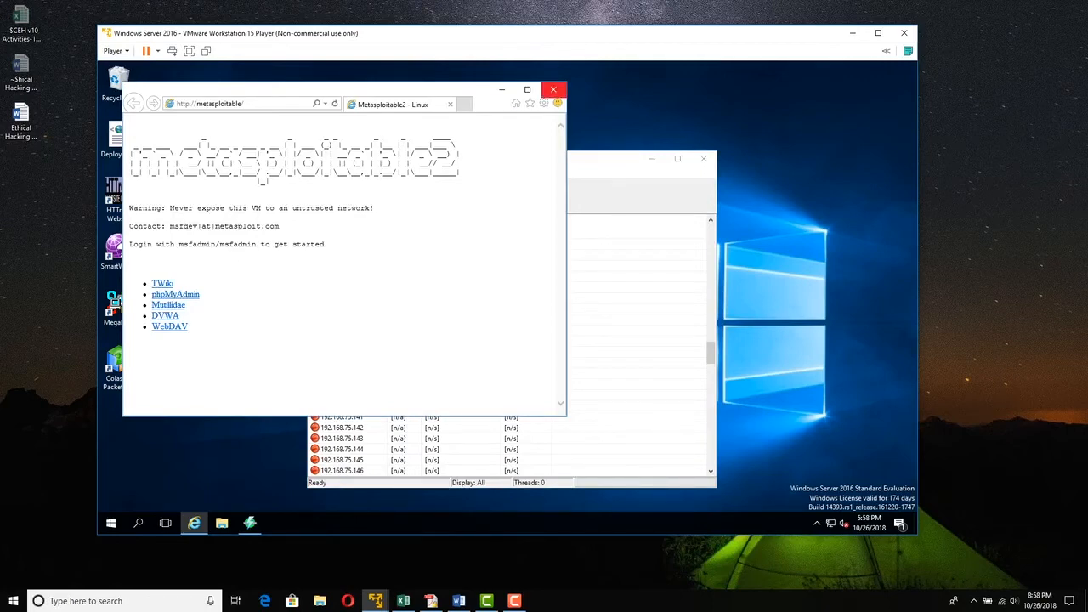
pyautogui.click(553, 90)
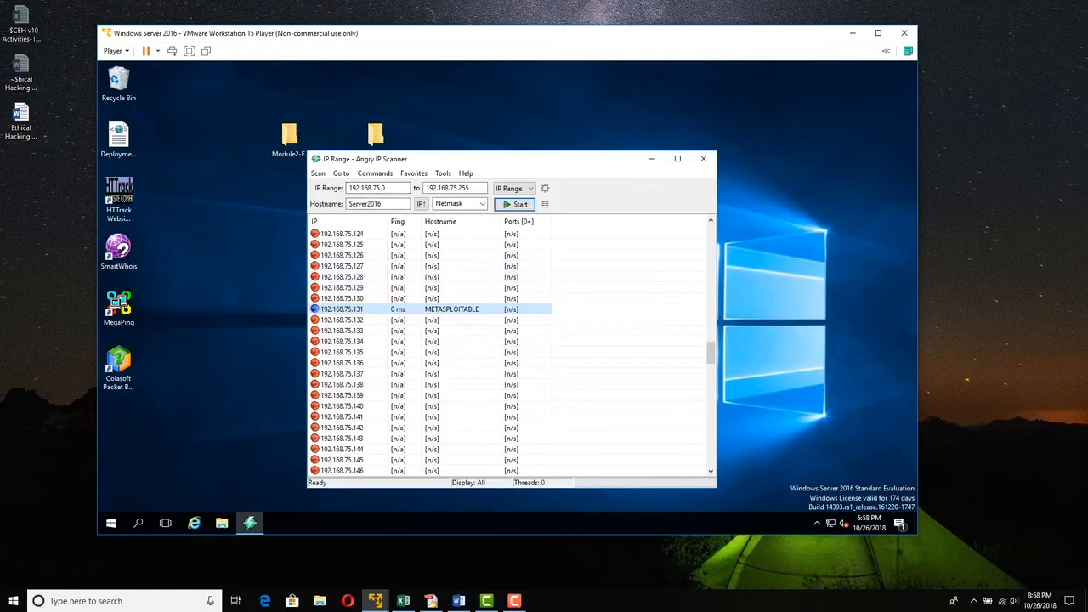
pyautogui.click(341, 173)
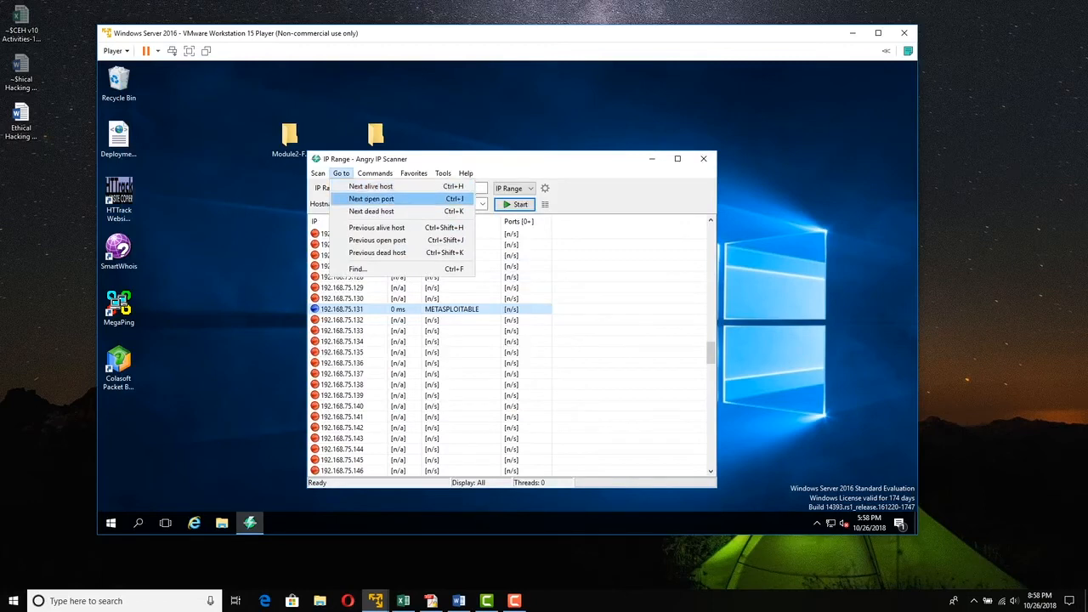
pyautogui.moveTo(465, 174)
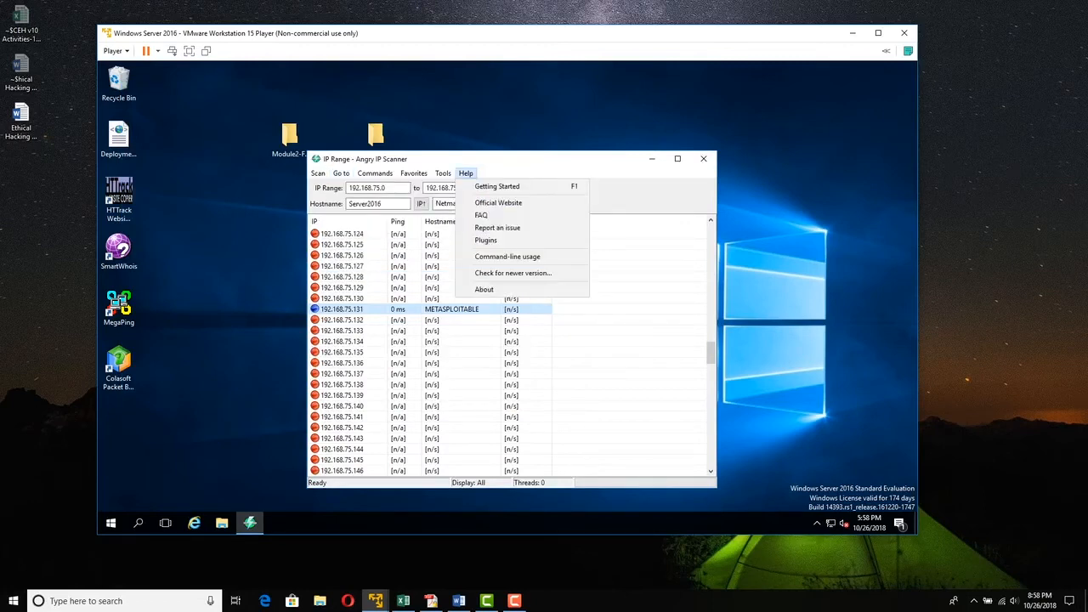
pyautogui.moveTo(318, 173)
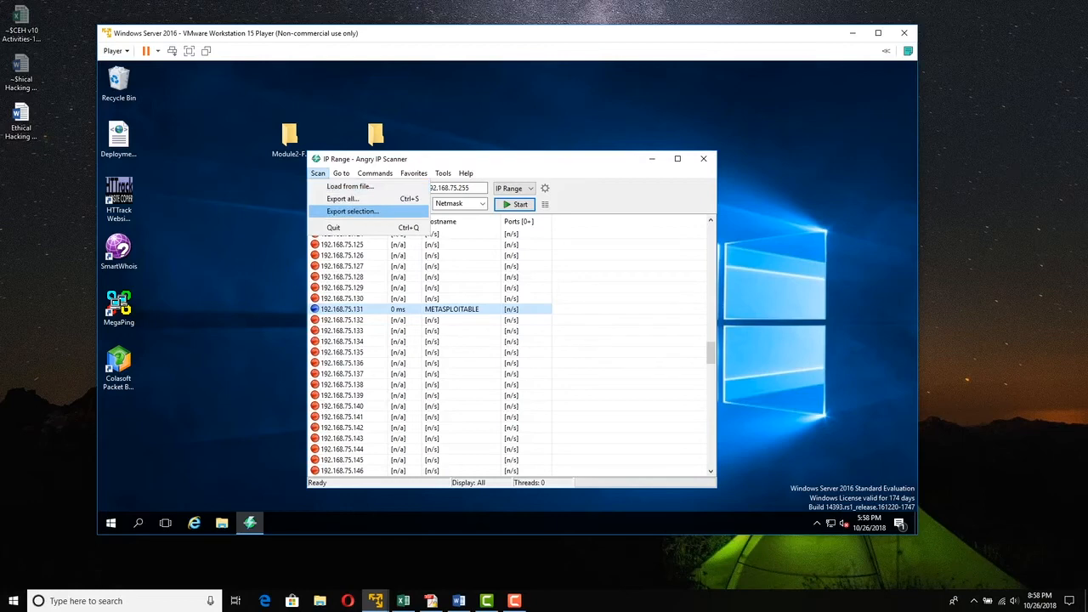
# Step: Specify ports 21-445 as the ports to scan in the scanner preferences and save them
pyautogui.moveTo(414, 174)
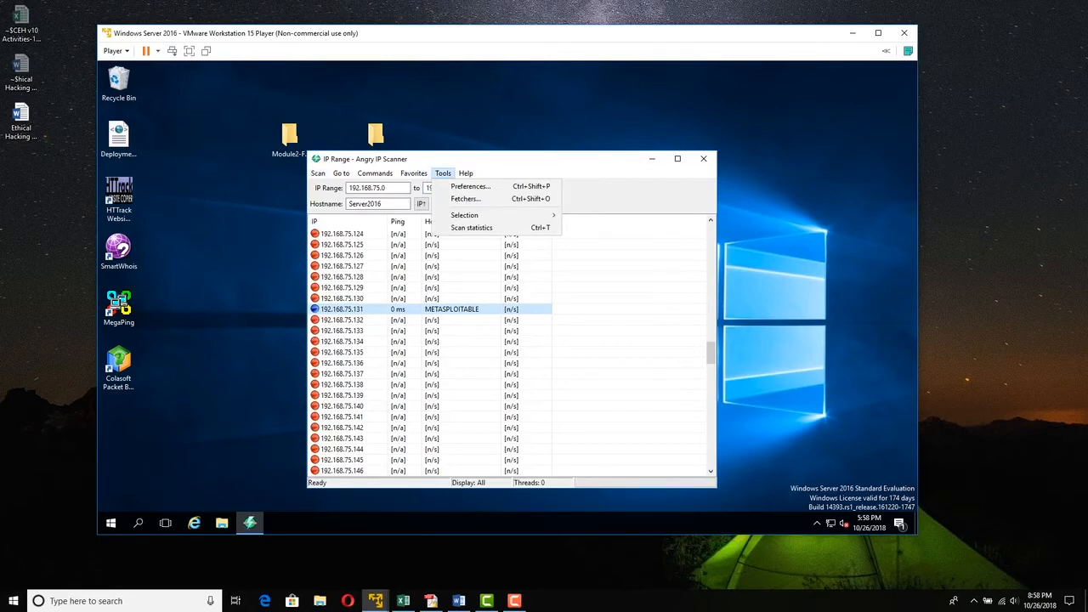
pyautogui.click(470, 186)
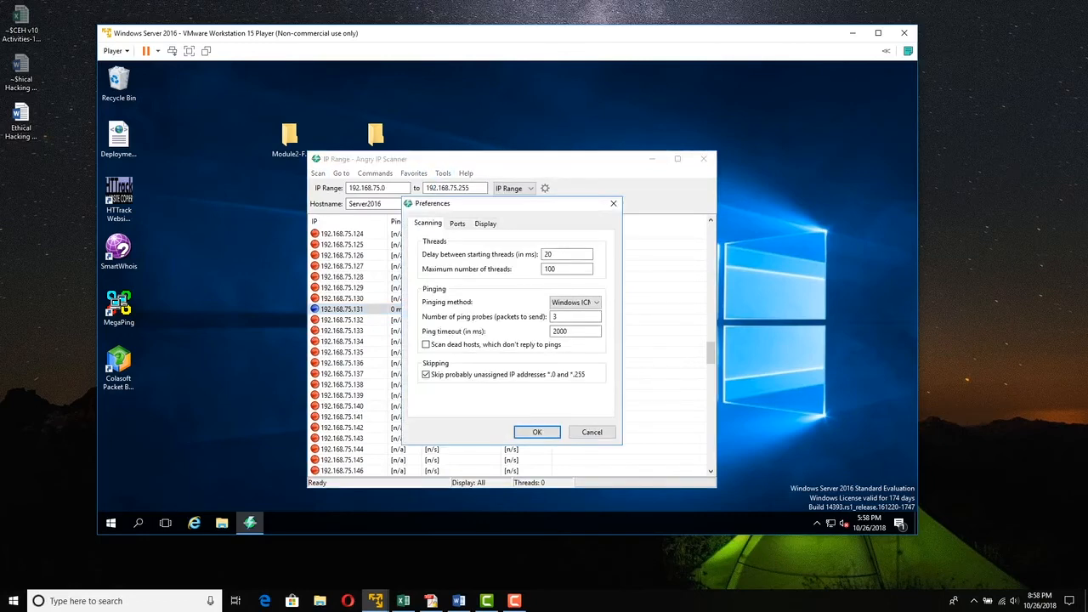
pyautogui.click(457, 224)
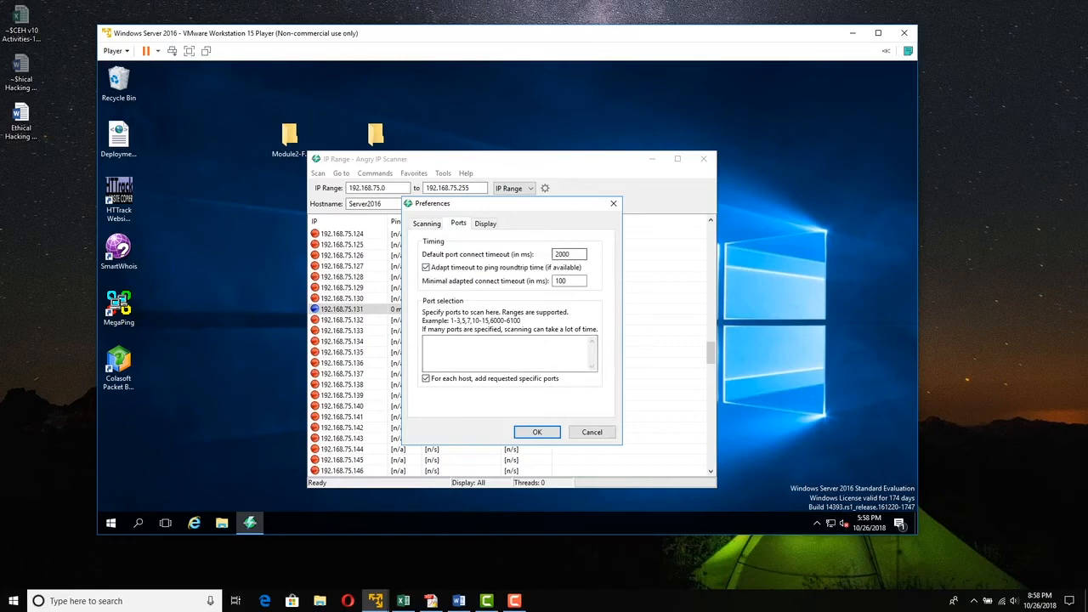
pyautogui.doubleClick(563, 255)
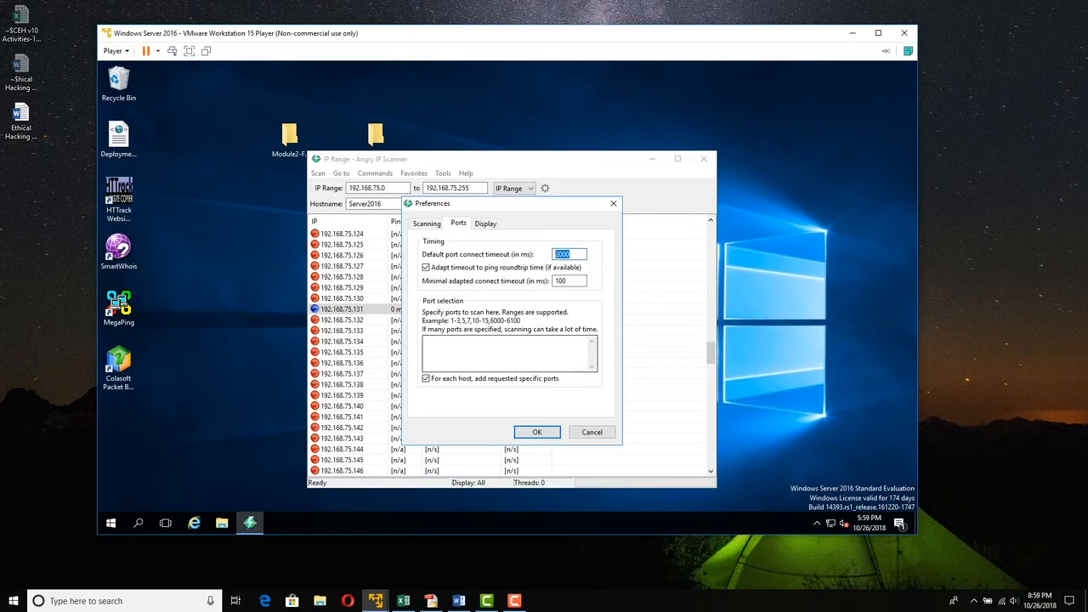
pyautogui.click(501, 351)
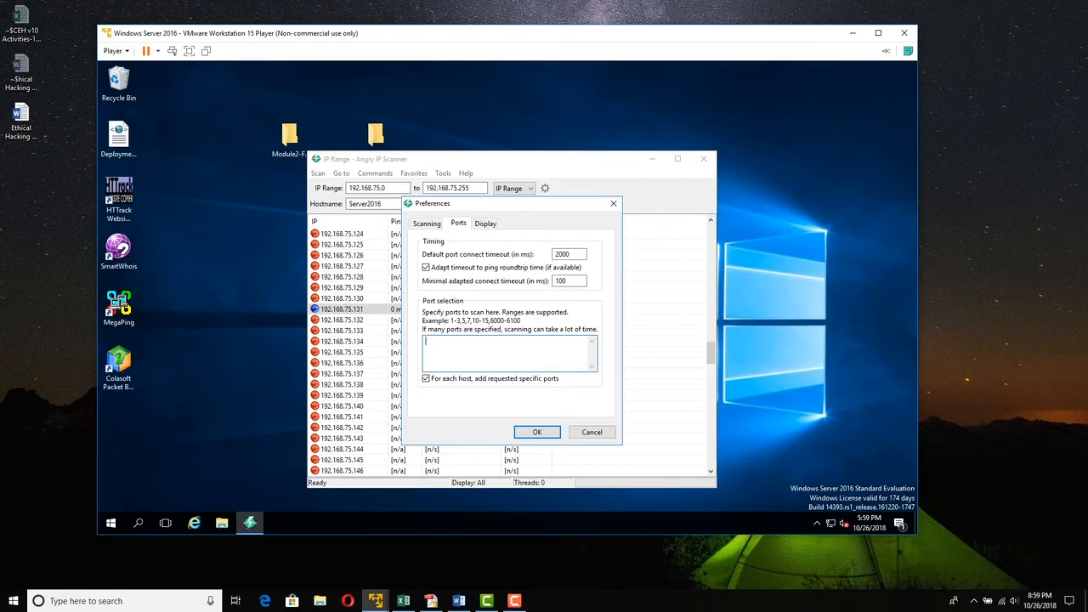
pyautogui.write('21')
pyautogui.write('-445')
pyautogui.click(536, 432)
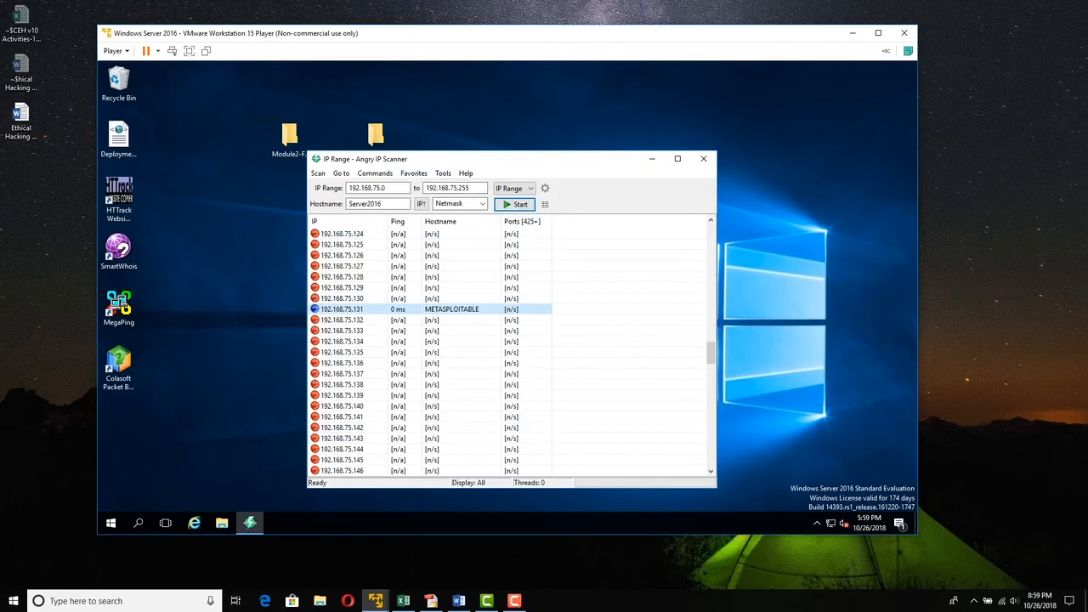
# Step: Rescan the range 192.168.75.0 to 192.168.75.255, discarding the previous results, and dismiss the scan statistics
pyautogui.click(515, 204)
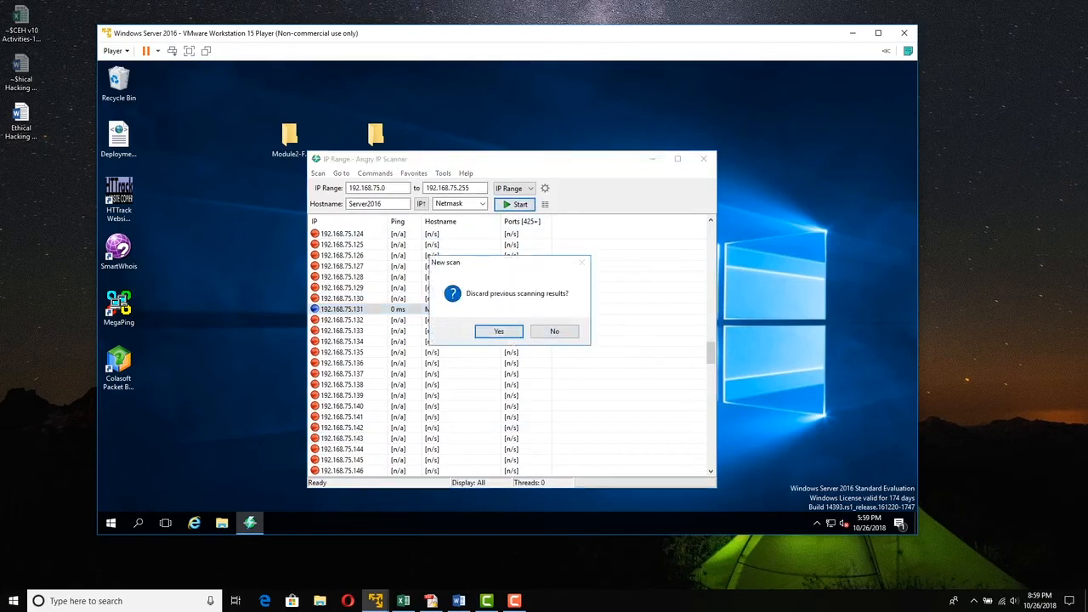
pyautogui.press('Return')
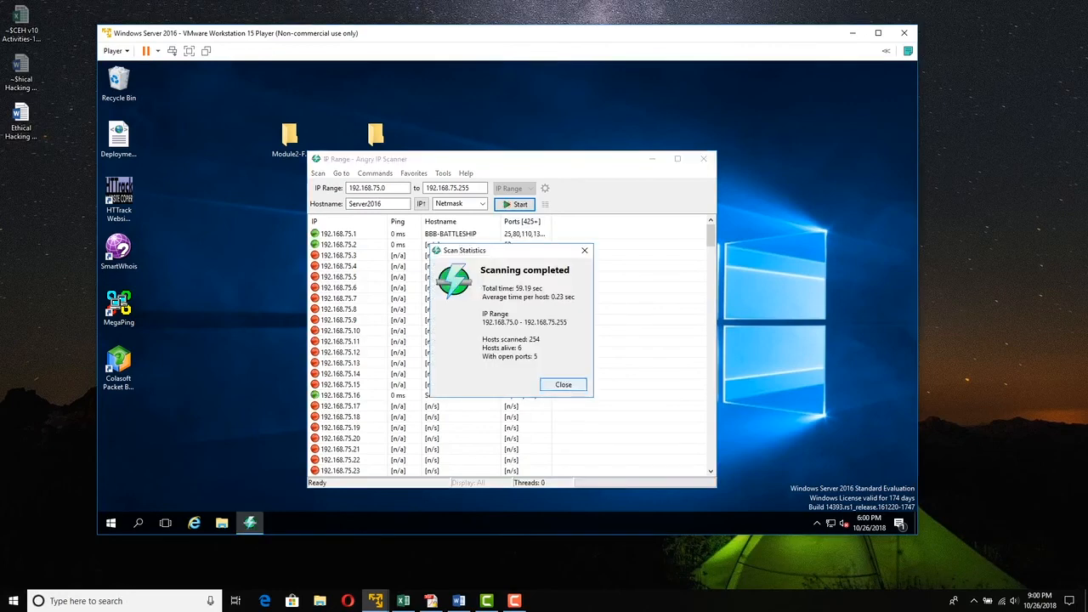
pyautogui.click(564, 384)
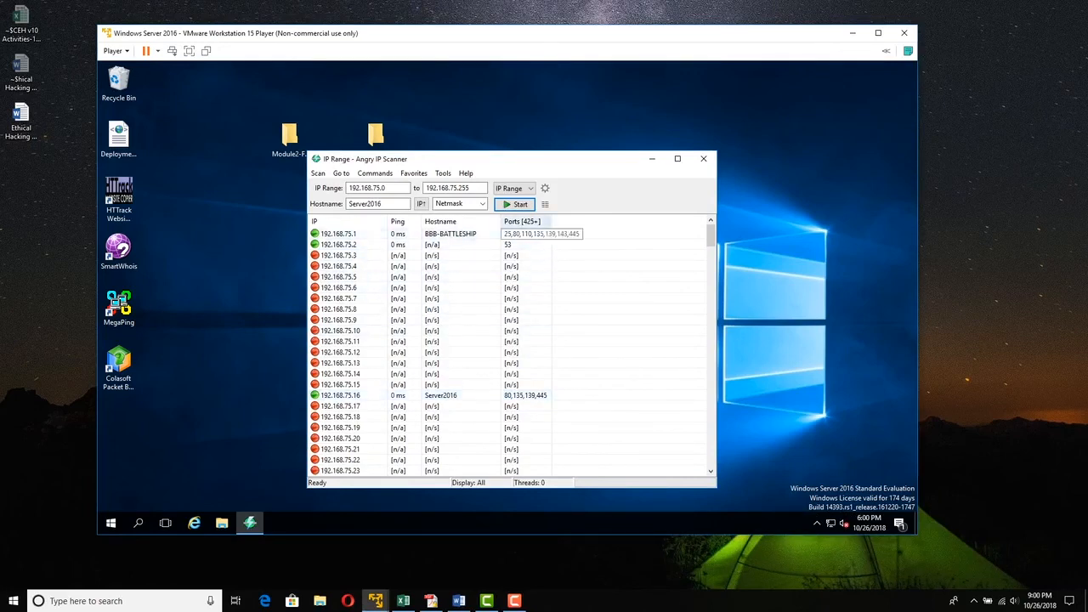
# Step: Widen the Ports column, examine the open ports of the alive hosts down the list, and select host 192.168.75.154
pyautogui.moveTo(552, 221); pyautogui.dragTo(599, 221)
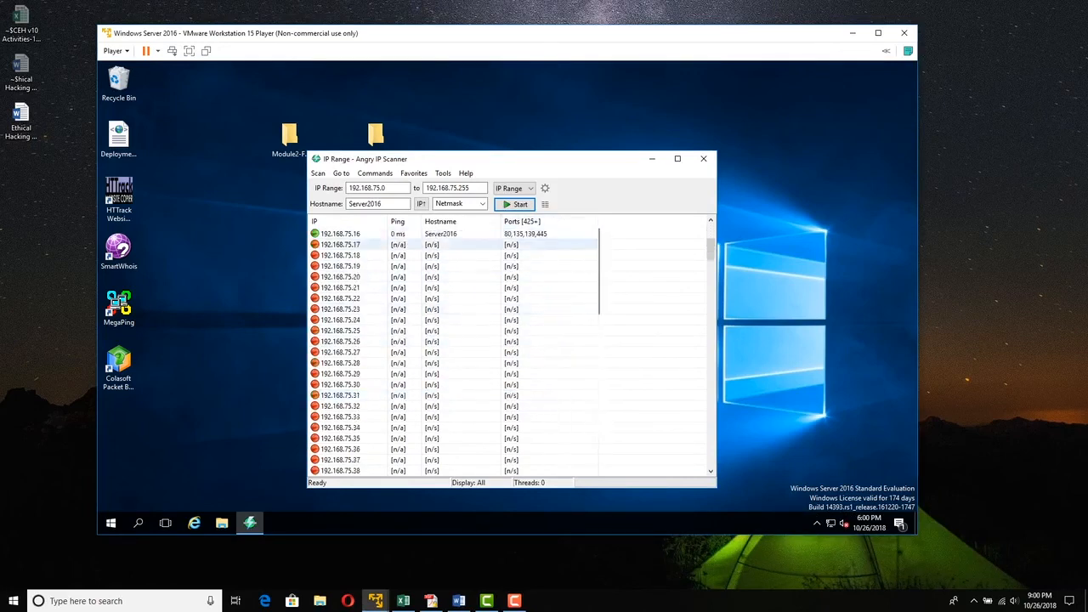
pyautogui.scroll(-20, 510, 348)
pyautogui.scroll(-19, 510, 363)
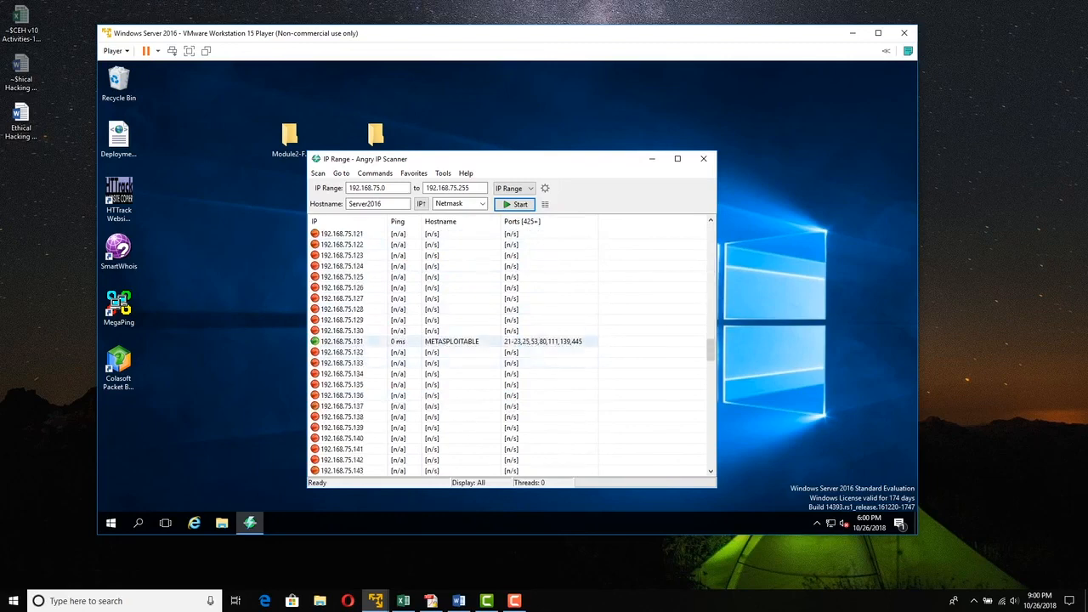
pyautogui.scroll(-6, 510, 366)
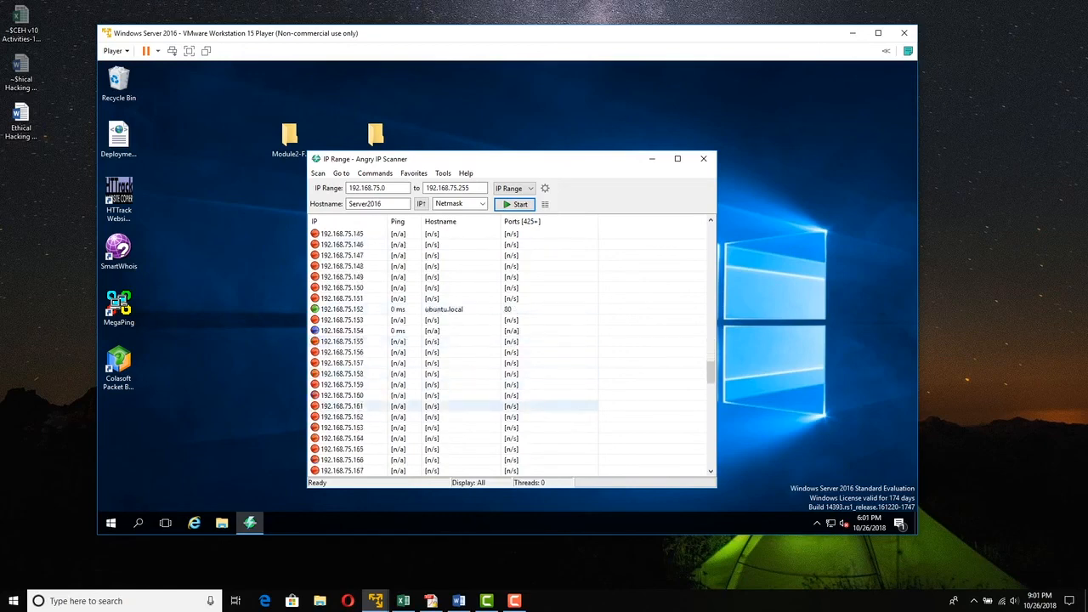
pyautogui.scroll(-6, 510, 374)
pyautogui.scroll(2, 510, 396)
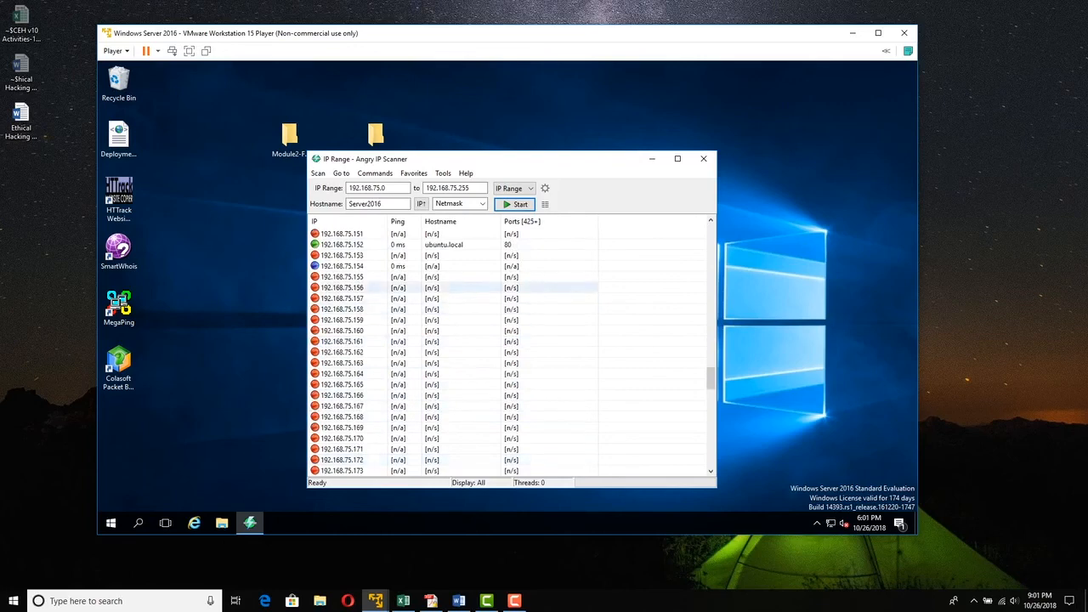
pyautogui.click(451, 266)
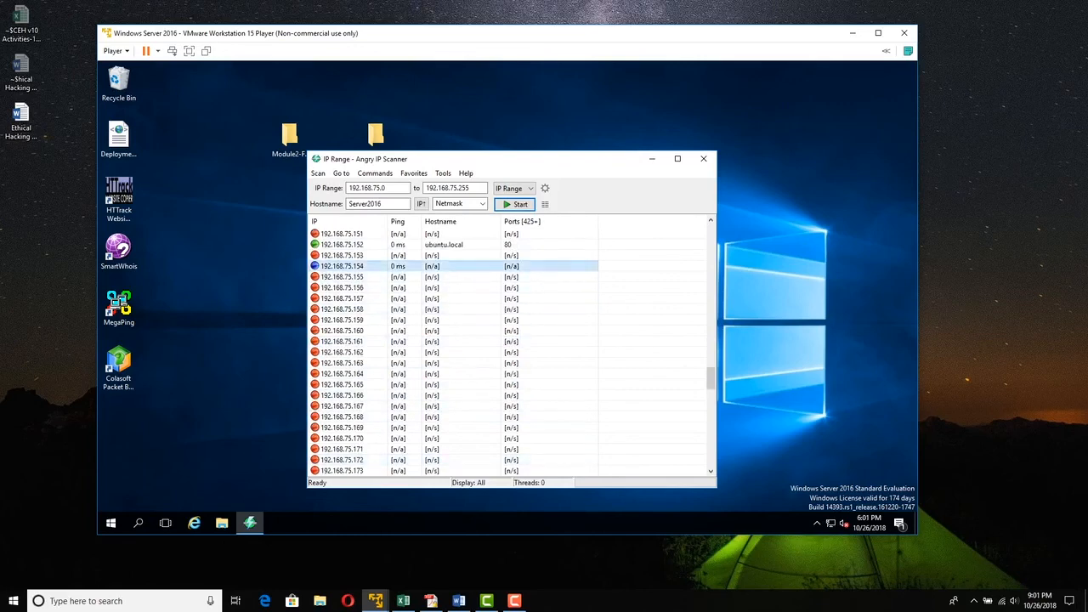